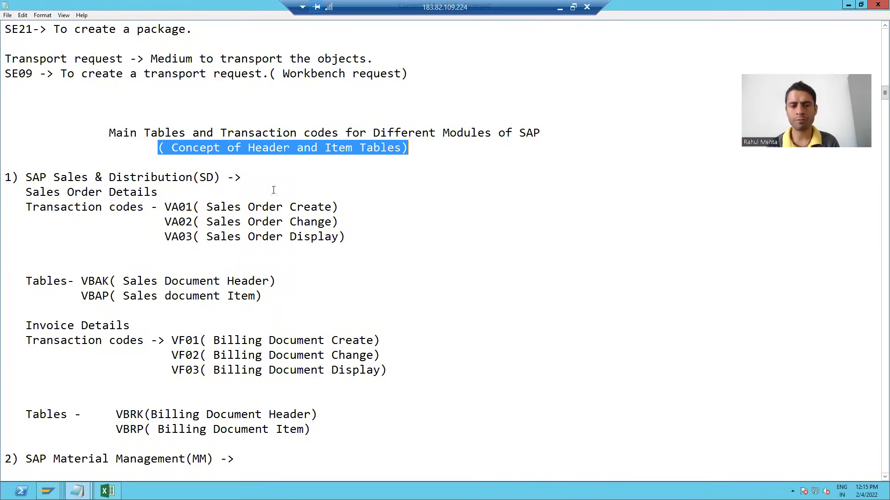
# Switch from the header and item tables notes to the grocery bill in Excel and examine the item names Tea, Cofeee and Sugar.
pyautogui.click(276, 148)
pyautogui.click(346, 148)
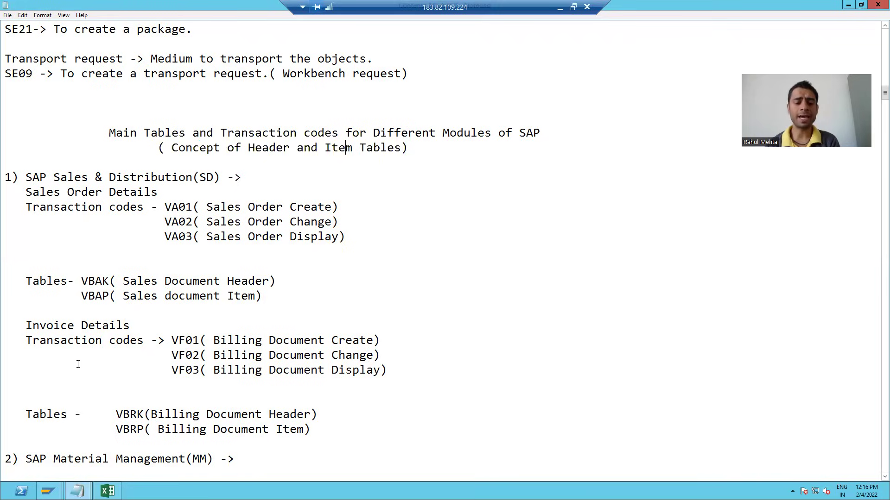
pyautogui.click(107, 491)
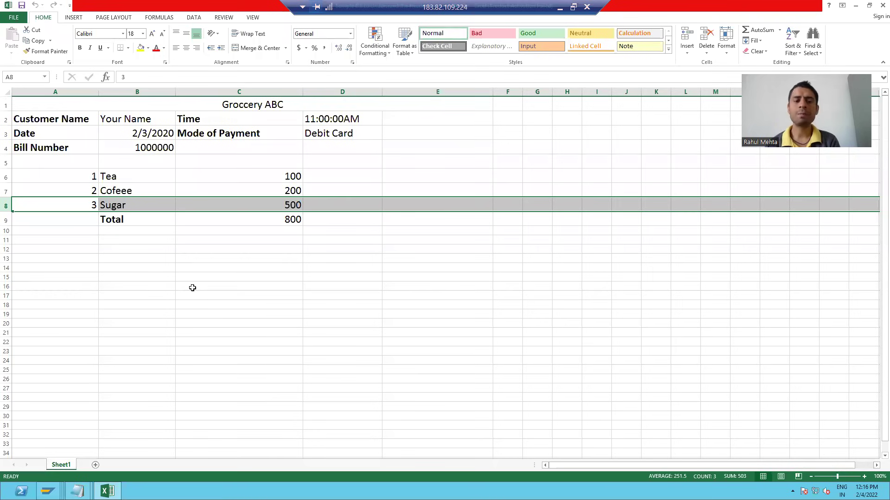
pyautogui.click(192, 288)
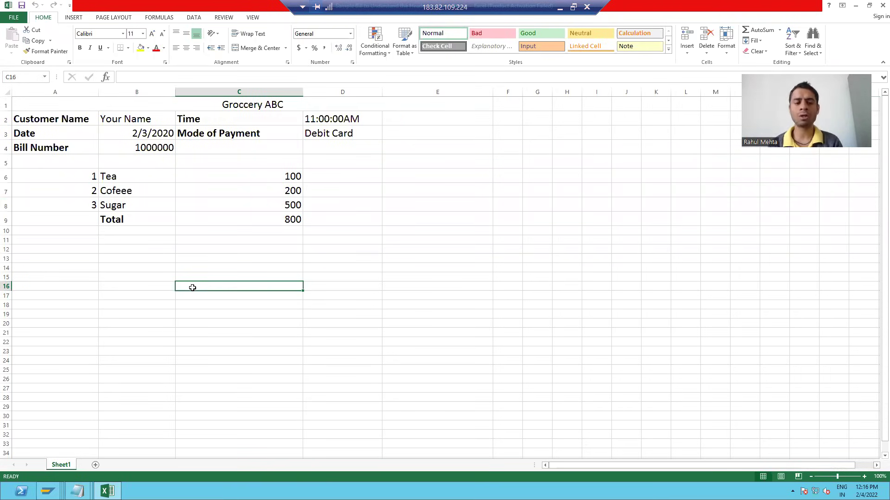
pyautogui.click(129, 178)
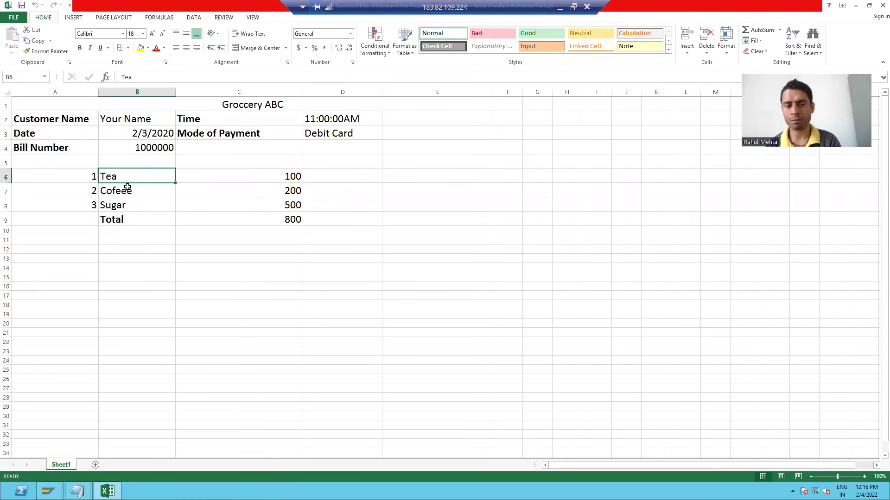
pyautogui.click(128, 188)
pyautogui.click(125, 205)
pyautogui.click(123, 176)
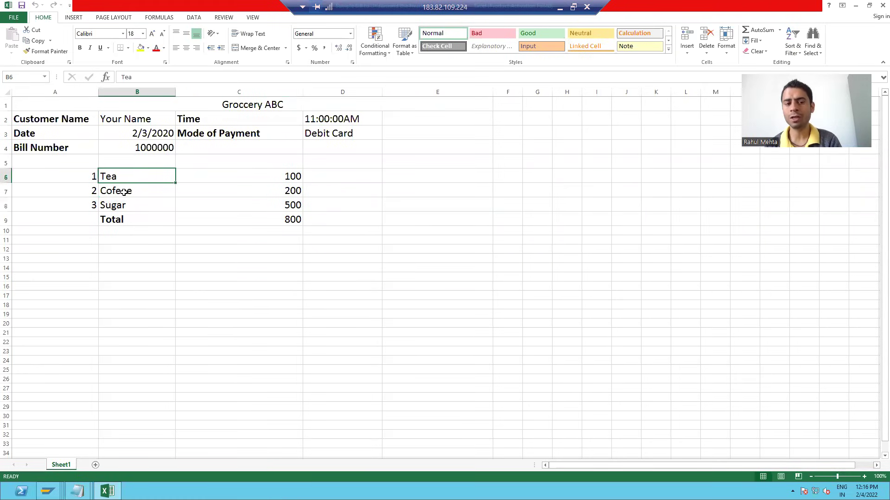
pyautogui.click(124, 196)
pyautogui.click(123, 203)
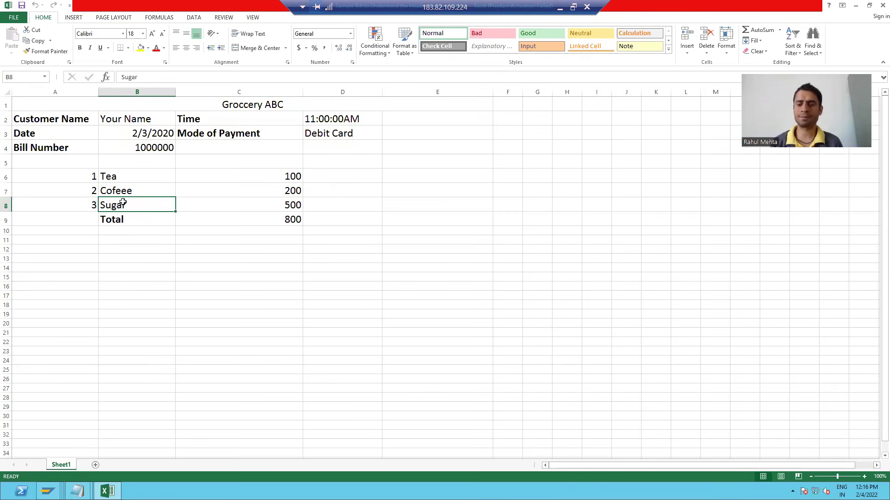
# Examine the bill's header details: shop title, customer name, date, time, mode of payment and bill number.
pyautogui.click(247, 104)
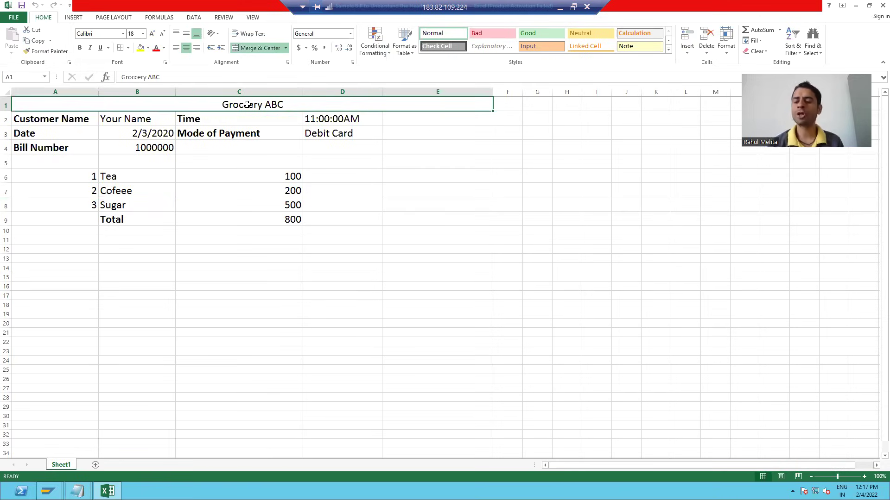
pyautogui.click(78, 119)
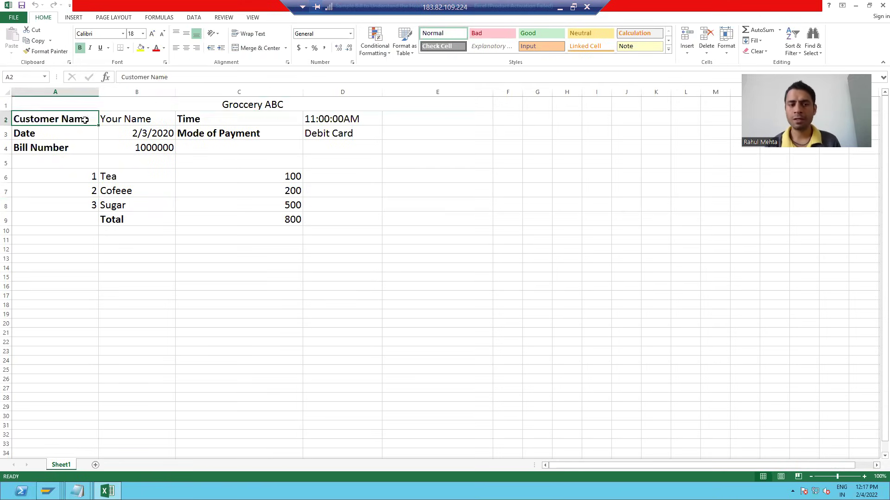
pyautogui.click(107, 120)
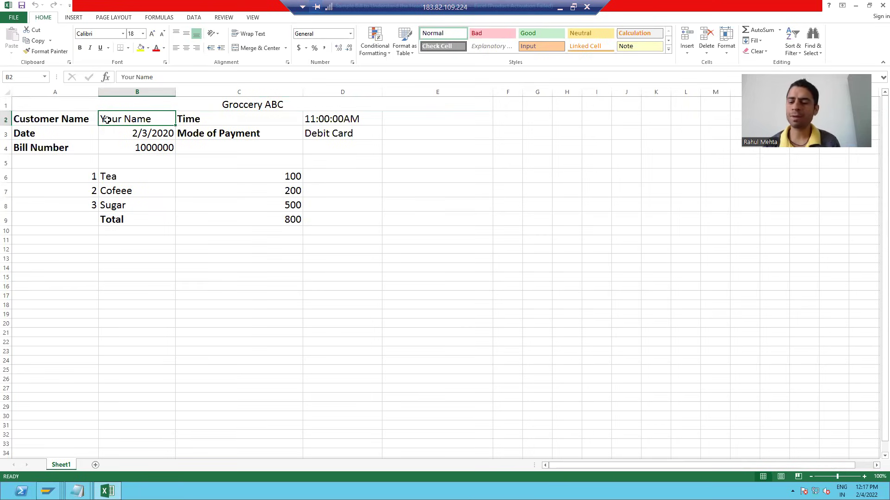
pyautogui.click(78, 132)
pyautogui.click(118, 131)
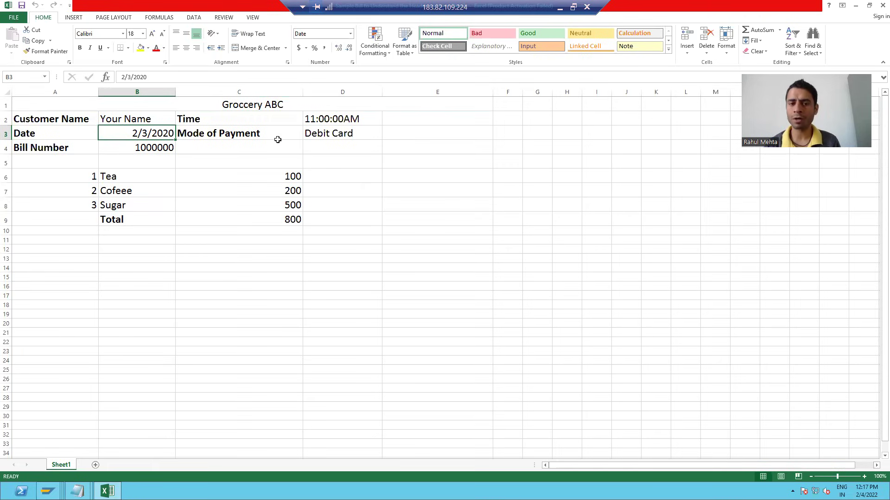
pyautogui.click(315, 121)
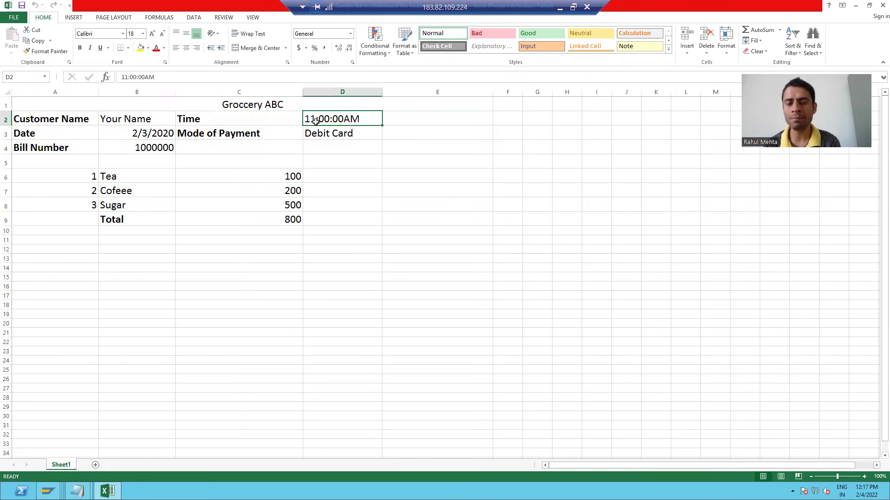
pyautogui.click(318, 135)
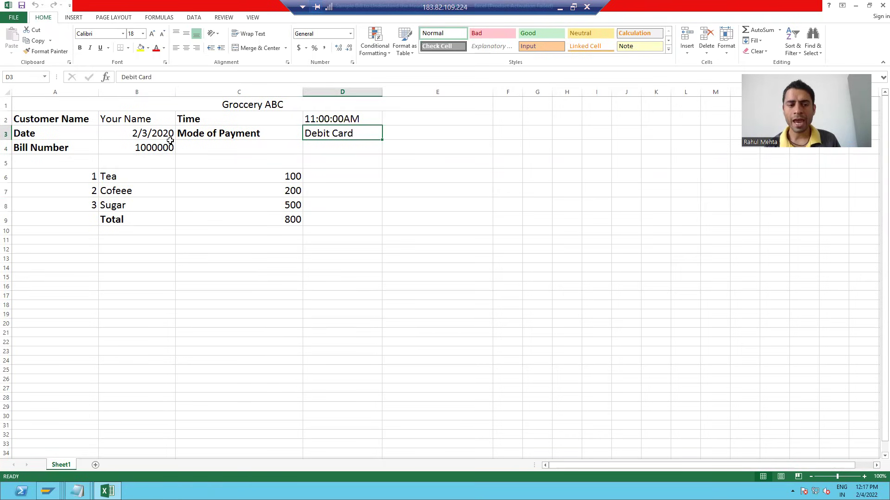
pyautogui.click(42, 148)
pyautogui.click(118, 149)
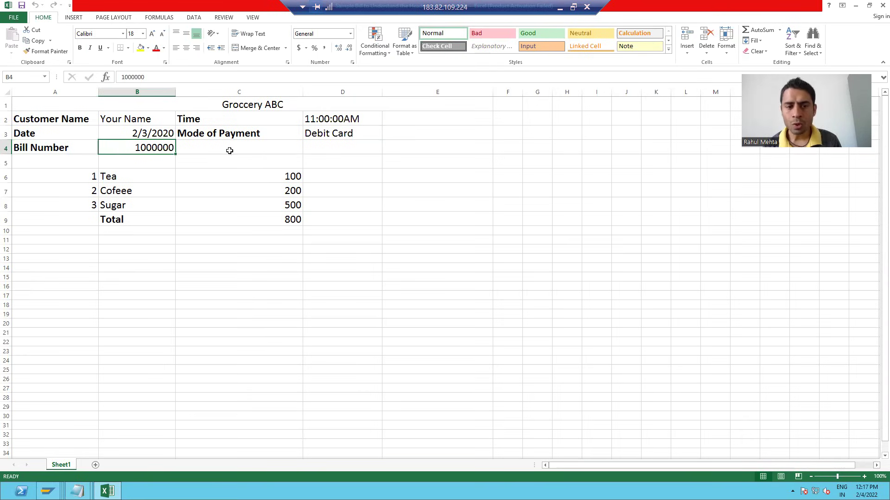
# Examine the bill's item rows for Tea, Cofeee and Sugar one by one, twice over.
pyautogui.click(4, 176)
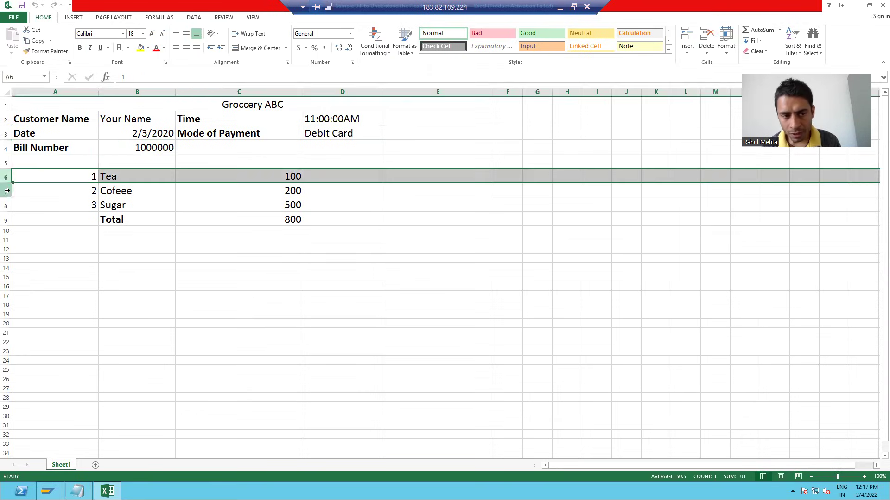
pyautogui.click(4, 191)
pyautogui.click(4, 205)
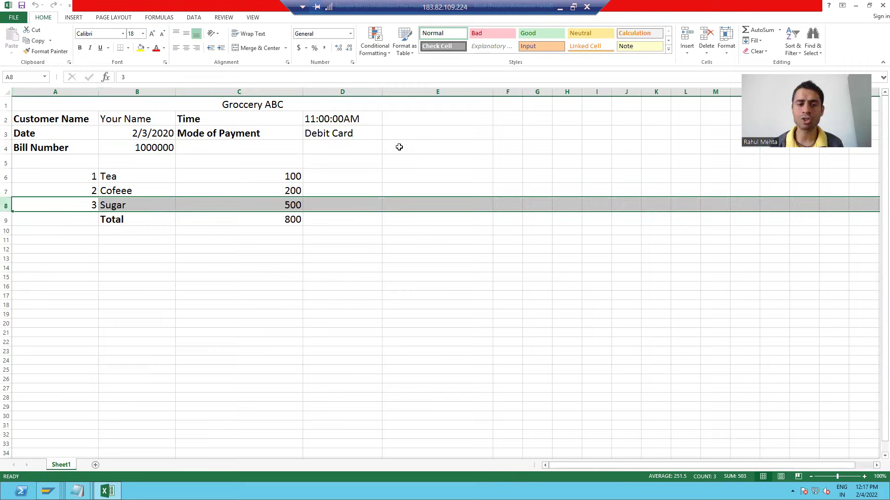
pyautogui.click(381, 219)
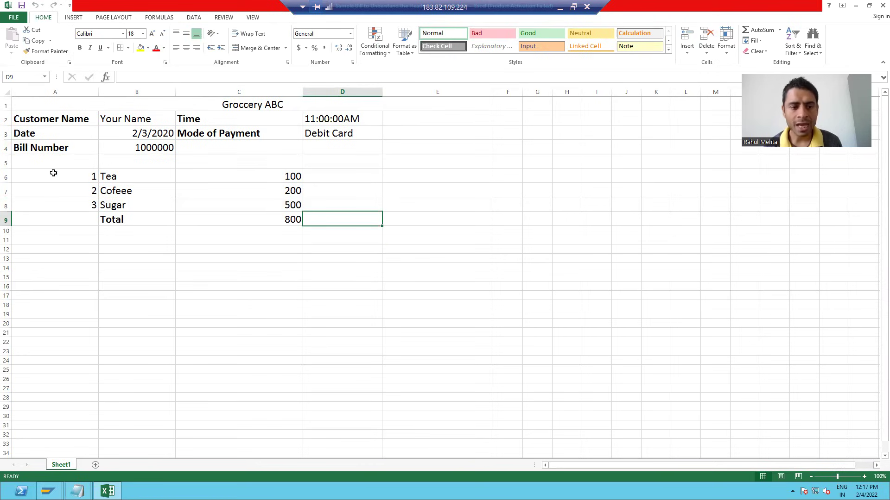
pyautogui.click(6, 176)
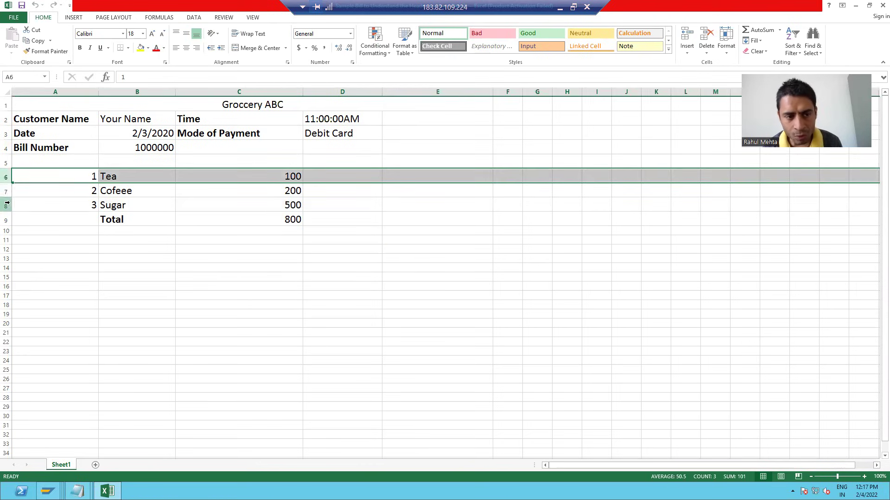
pyautogui.click(6, 190)
pyautogui.click(7, 205)
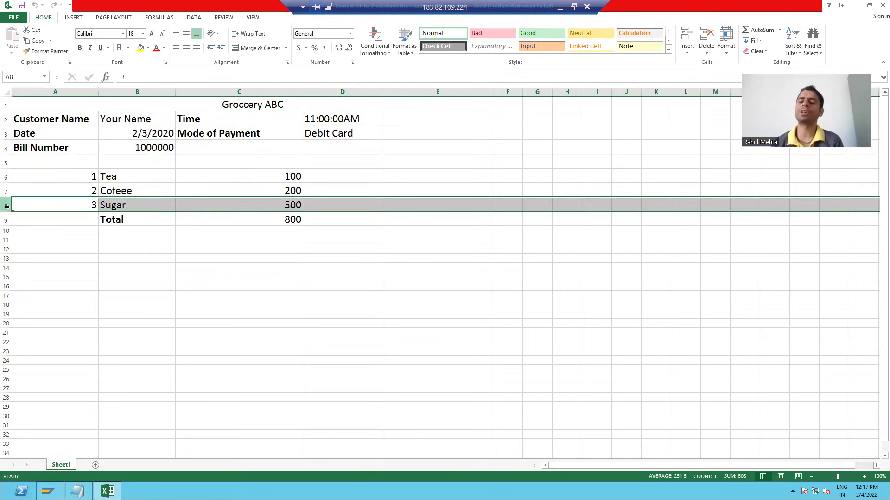
# Review the header labels Customer Name, Date, Bill Number, Time and Mode of Payment on the bill.
pyautogui.click(62, 122)
pyautogui.click(51, 137)
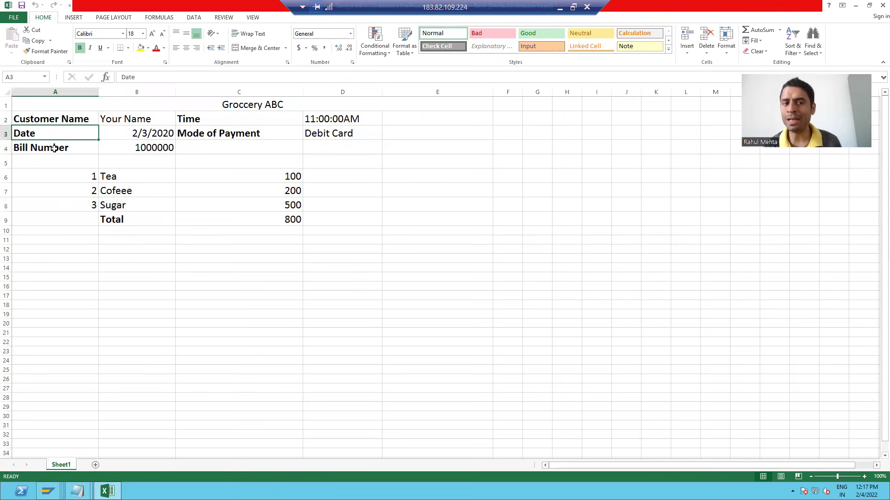
pyautogui.click(54, 148)
pyautogui.click(209, 120)
pyautogui.click(207, 136)
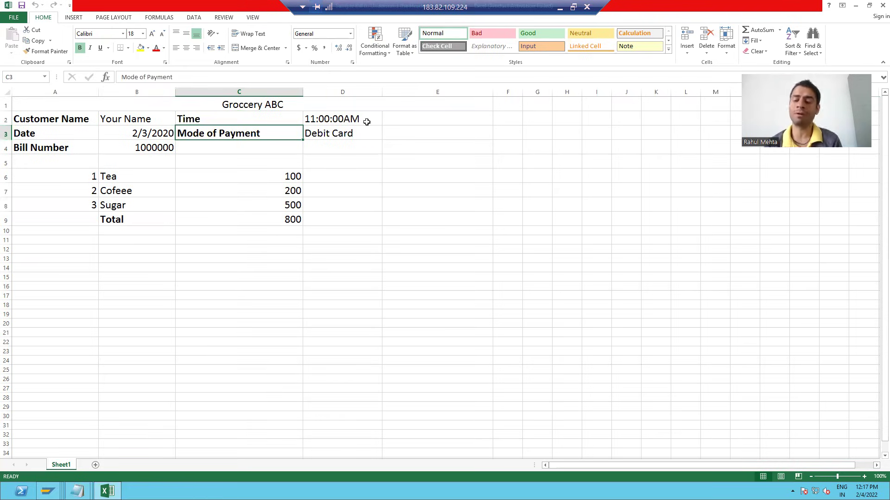
# Compare the bill number in the header with the individual item rows that belong to it.
pyautogui.click(7, 176)
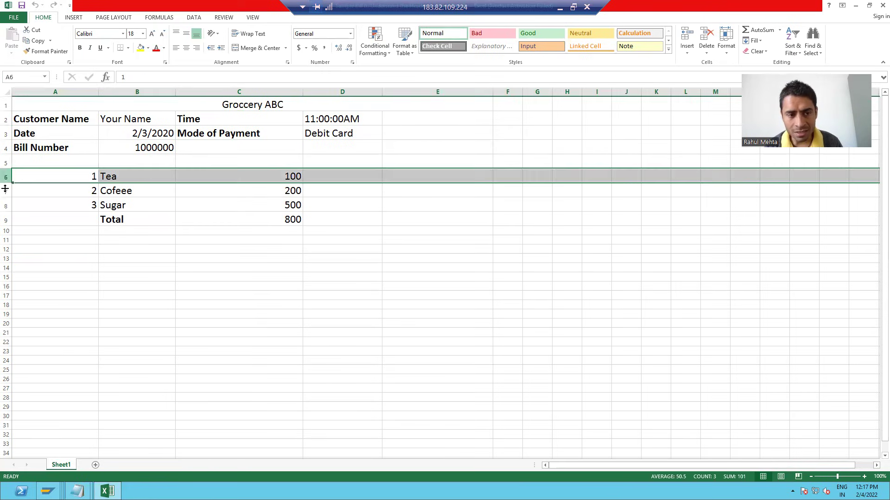
pyautogui.click(7, 190)
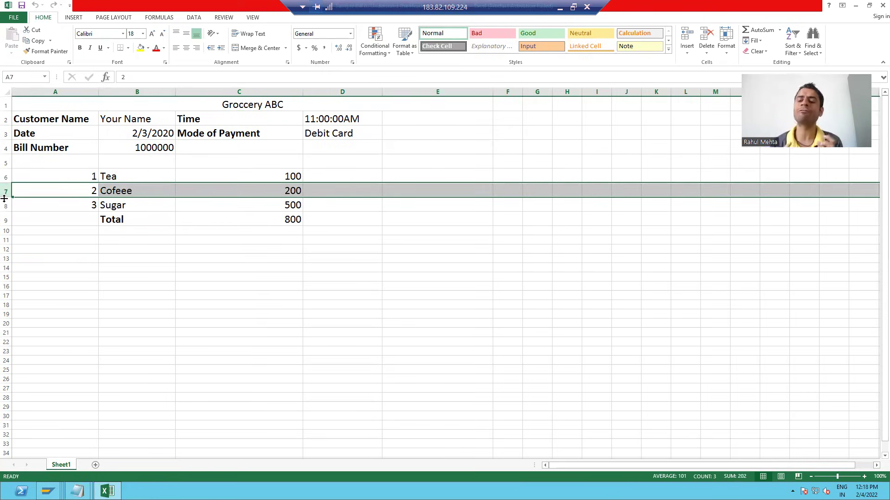
pyautogui.click(6, 177)
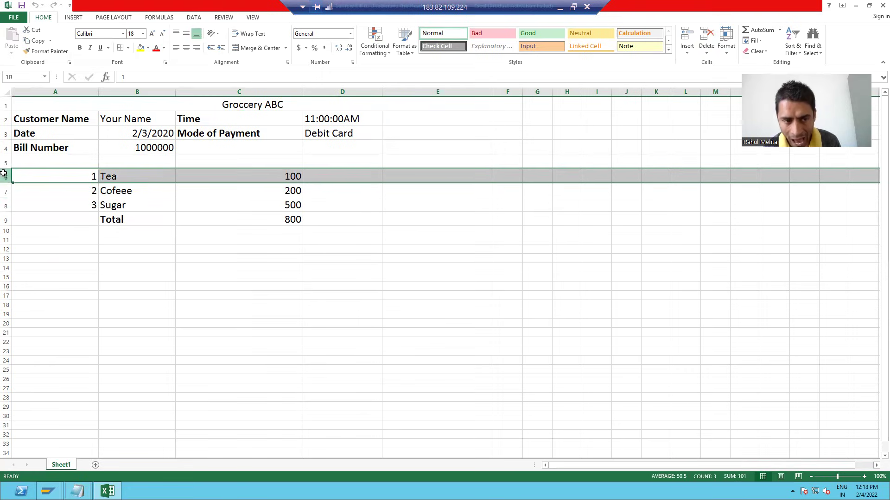
pyautogui.click(144, 147)
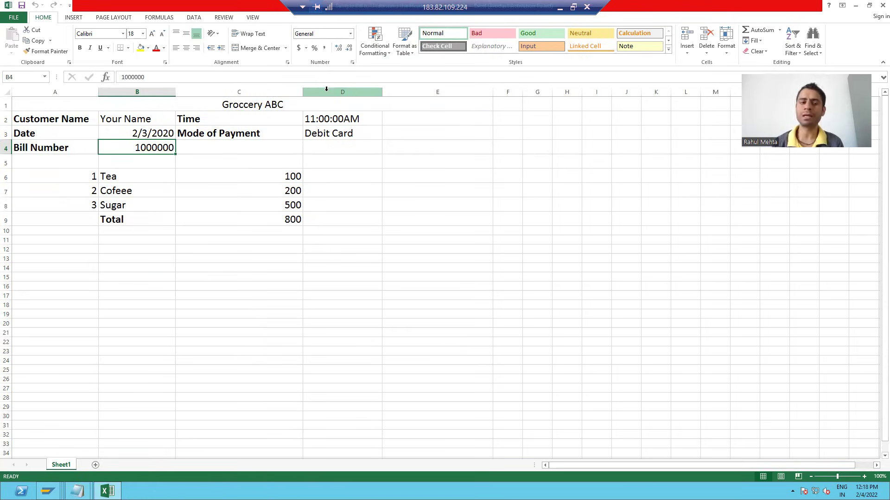
pyautogui.click(250, 201)
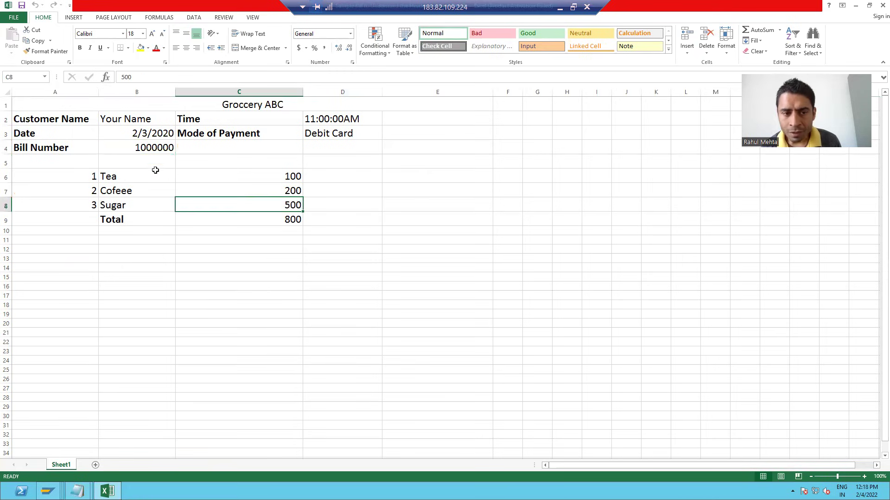
pyautogui.click(144, 147)
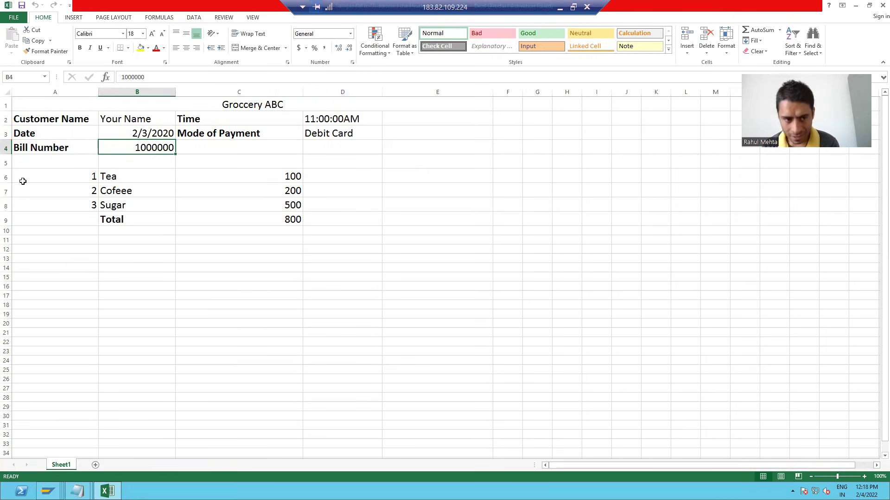
pyautogui.click(7, 177)
pyautogui.click(7, 194)
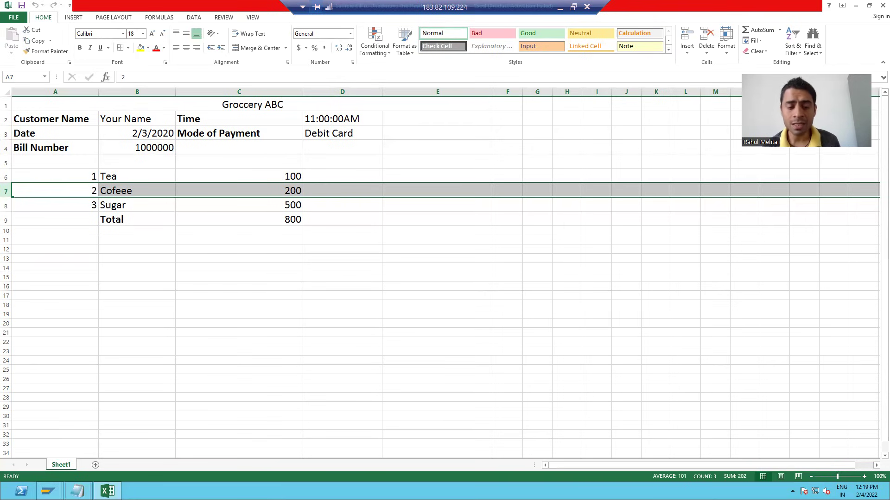
# View the VBAK table entries in the SAP Data Browser and return to the Notepad notes on SAP modules.
pyautogui.click(48, 492)
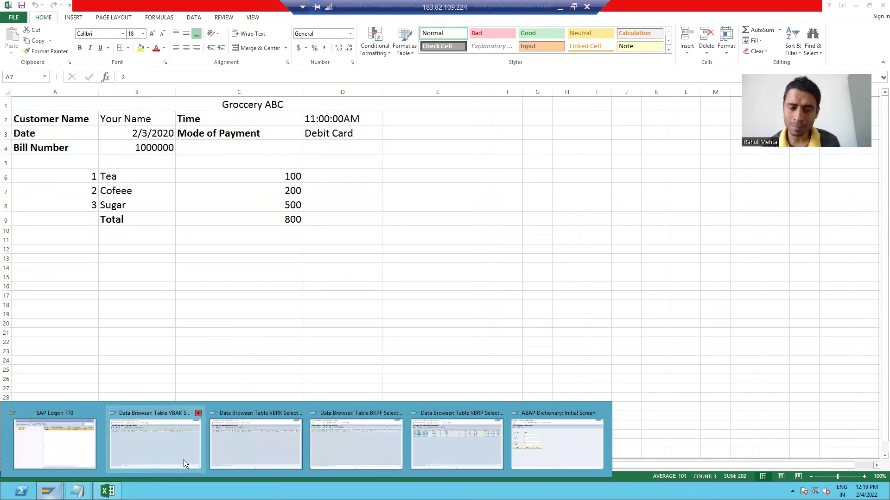
pyautogui.click(174, 447)
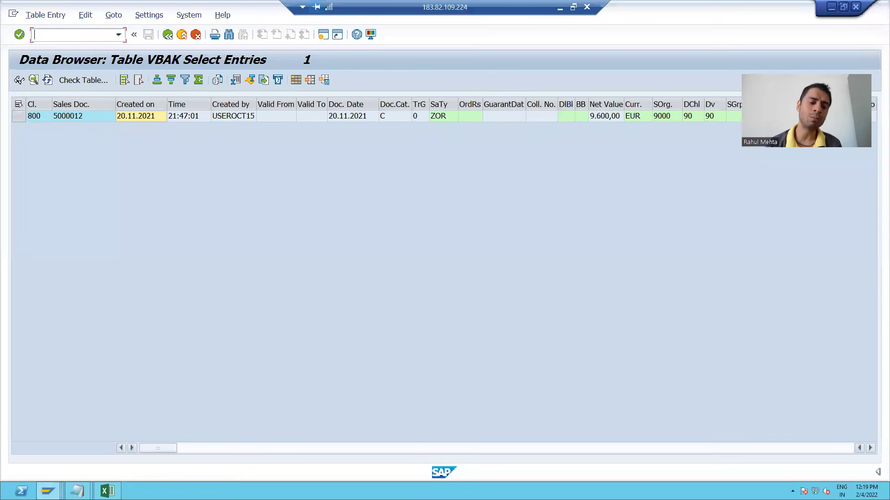
pyautogui.click(77, 491)
pyautogui.click(156, 456)
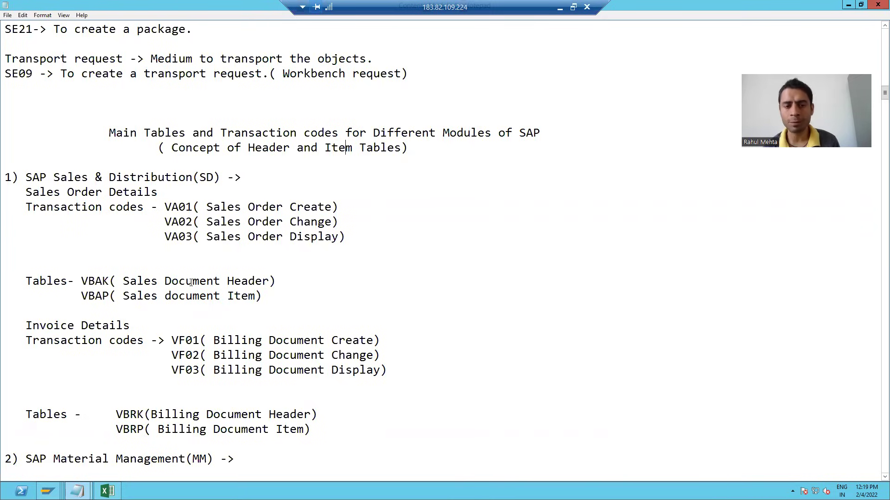
# Read through the notes on header and item tables for the SD, MM and FI modules.
pyautogui.click(318, 147)
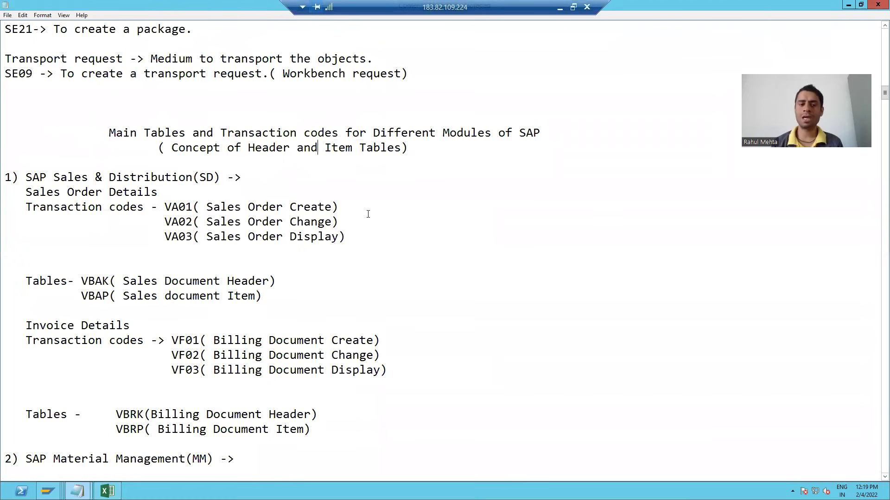
pyautogui.click(234, 295)
pyautogui.scroll(-2, 281, 370)
pyautogui.scroll(-7, 283, 371)
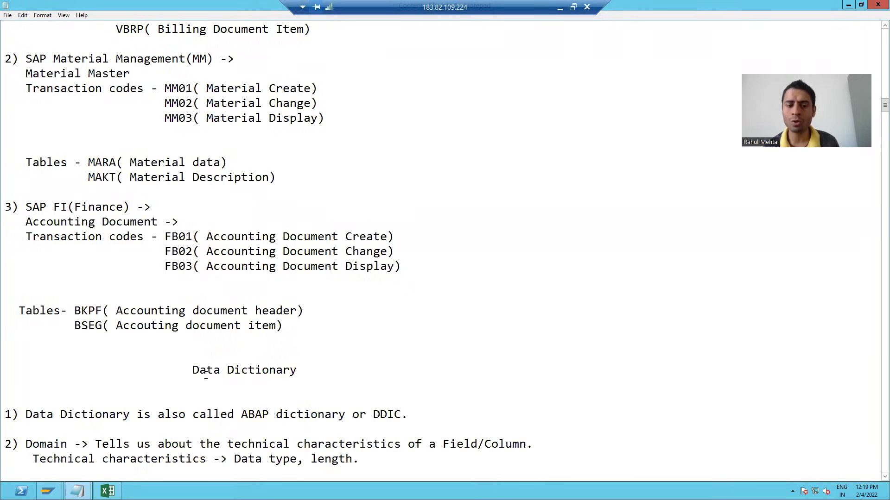
pyautogui.scroll(7, 228, 315)
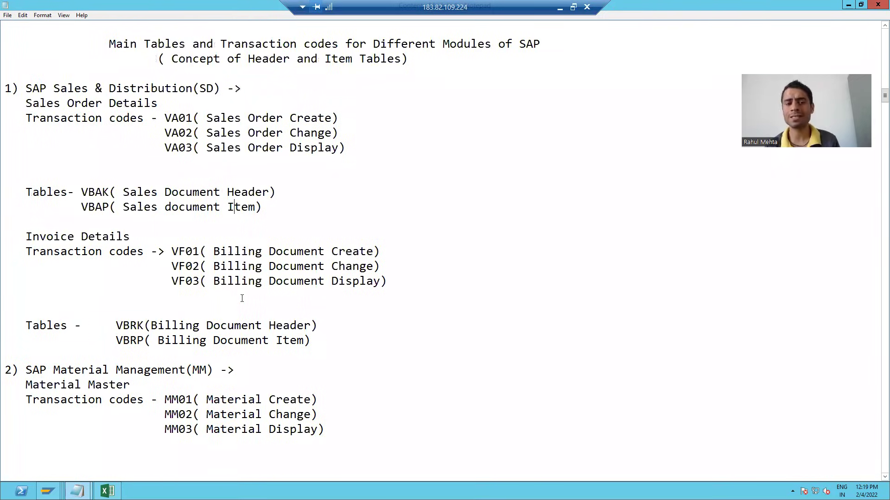
pyautogui.scroll(3, 242, 298)
pyautogui.scroll(-2, 241, 298)
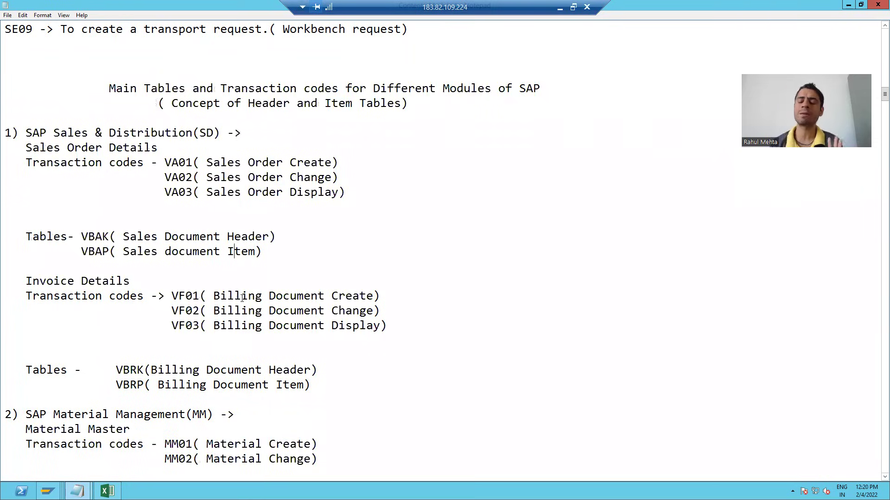
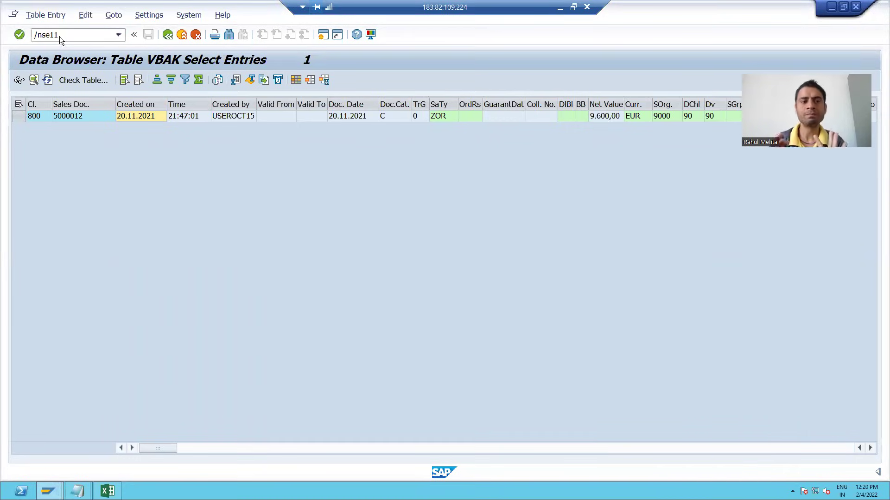
# Run transaction SE11 in the current session, display database table VBAK and review its short description.
pyautogui.press('Return')
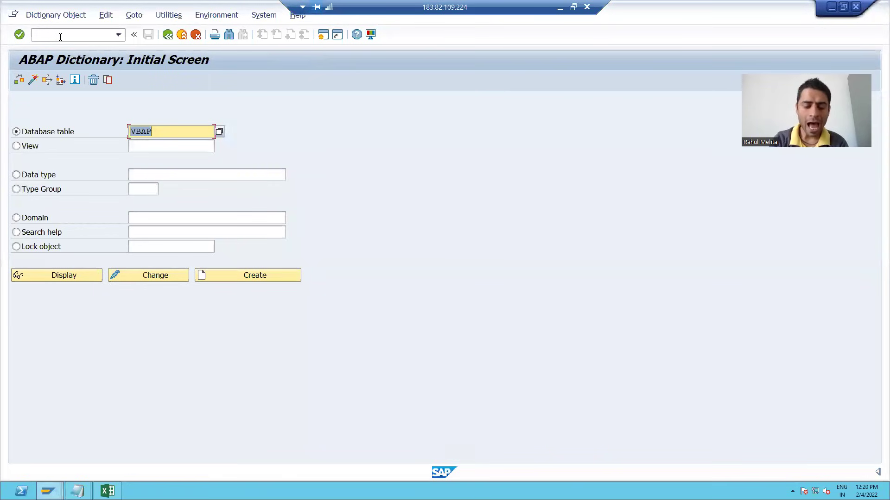
pyautogui.write('vbak')
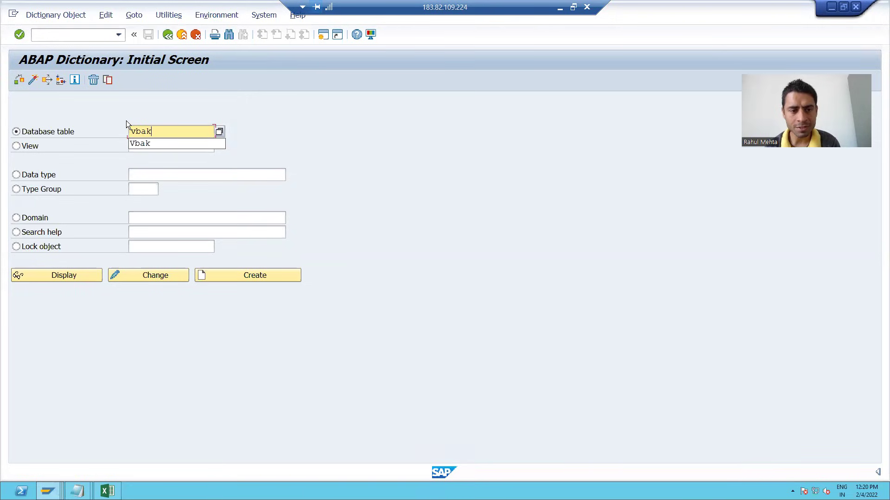
pyautogui.click(134, 132)
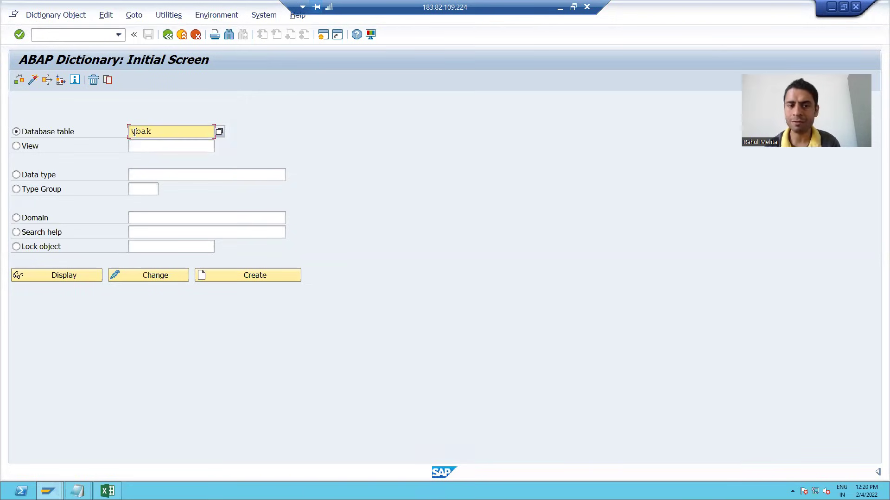
pyautogui.click(82, 276)
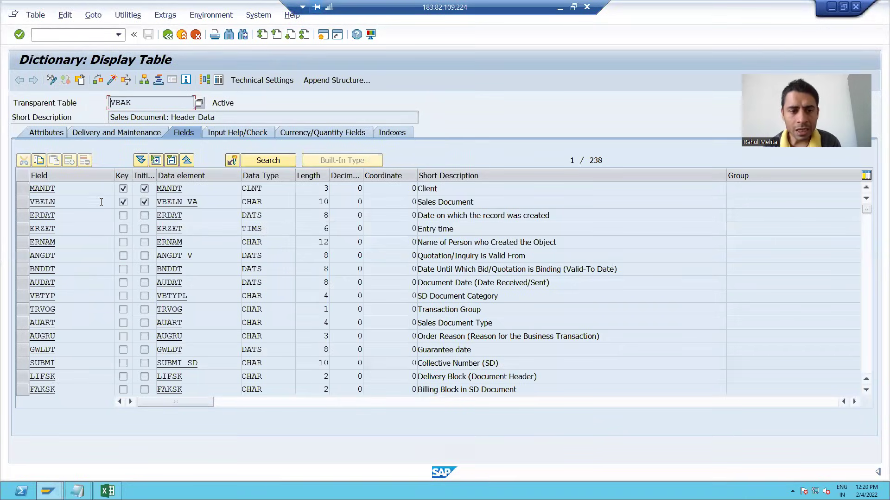
pyautogui.click(146, 118)
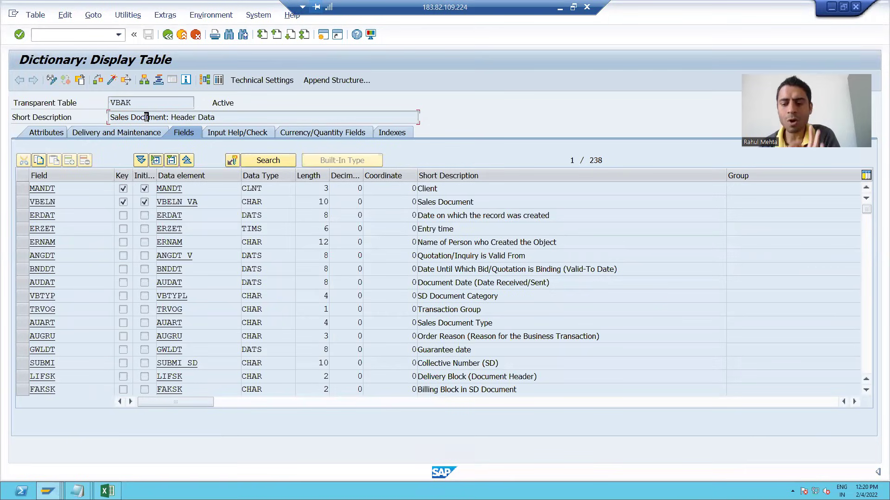
pyautogui.click(221, 115)
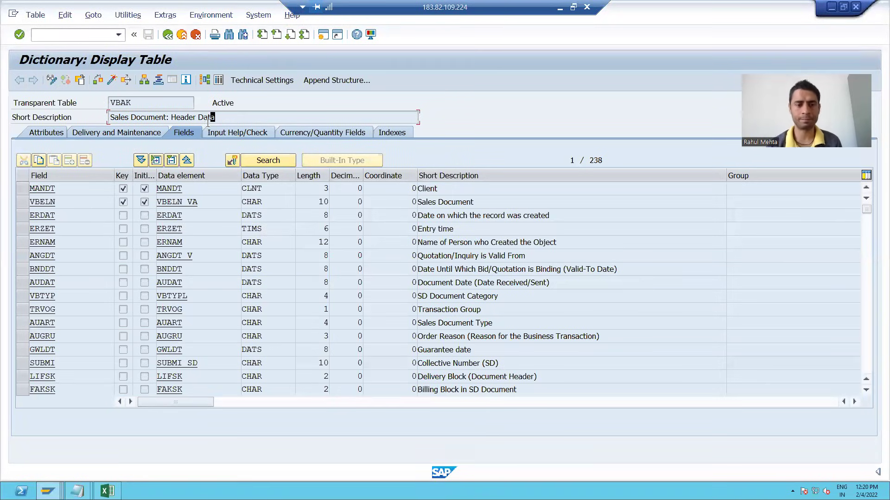
# Open the contents selection for table VBAK and copy the VBAK, VBAP test case number from the Test Cases notes in Notepad.
pyautogui.click(219, 80)
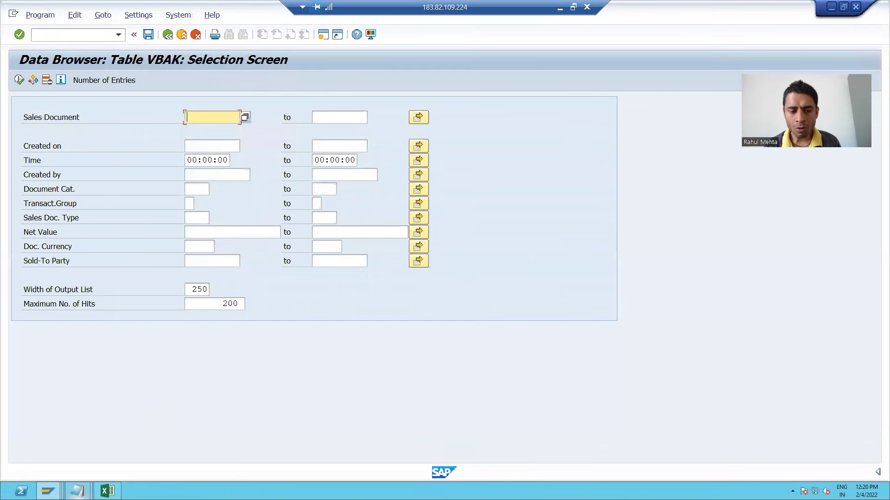
pyautogui.moveTo(76, 492)
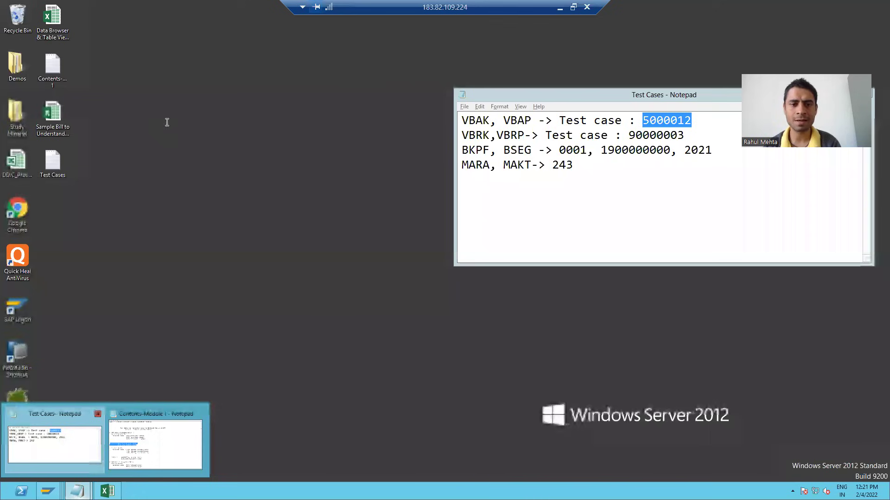
pyautogui.click(55, 444)
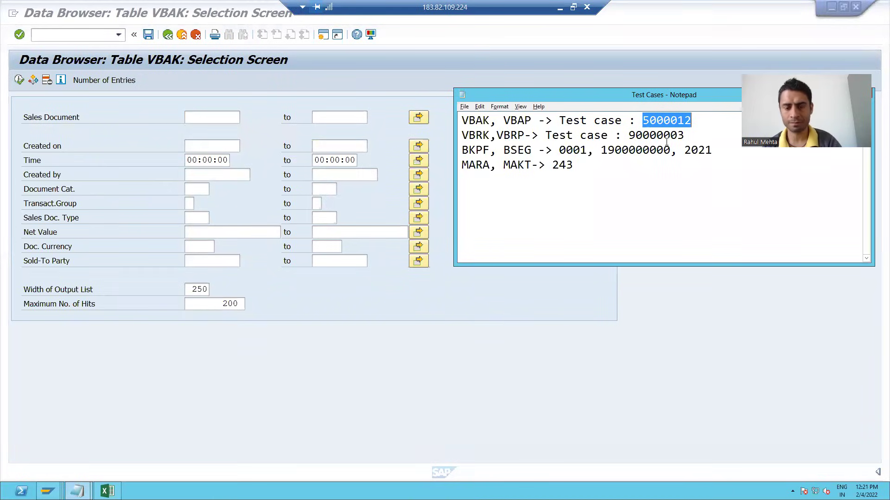
pyautogui.moveTo(641, 122); pyautogui.dragTo(695, 120)
pyautogui.hotkey('ctrl', 'c')
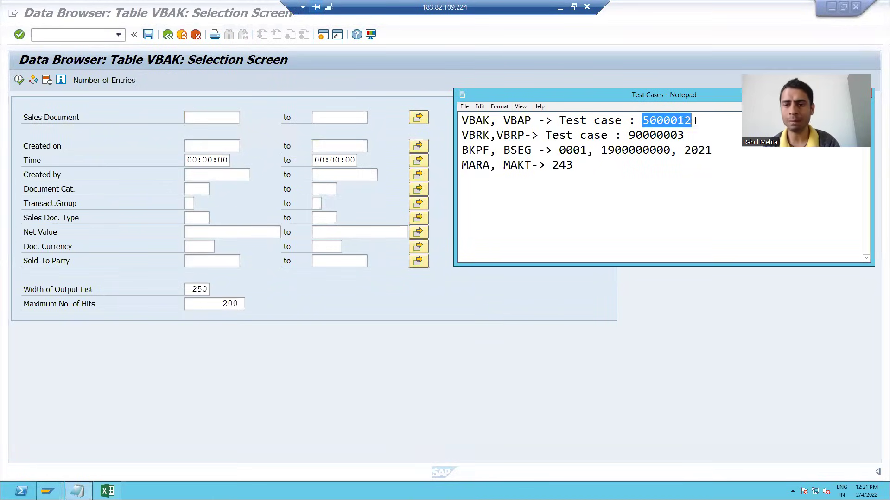
# Return to SAP, filter VBAK by the copied sales document number, list the entries and select the header row.
pyautogui.click(315, 120)
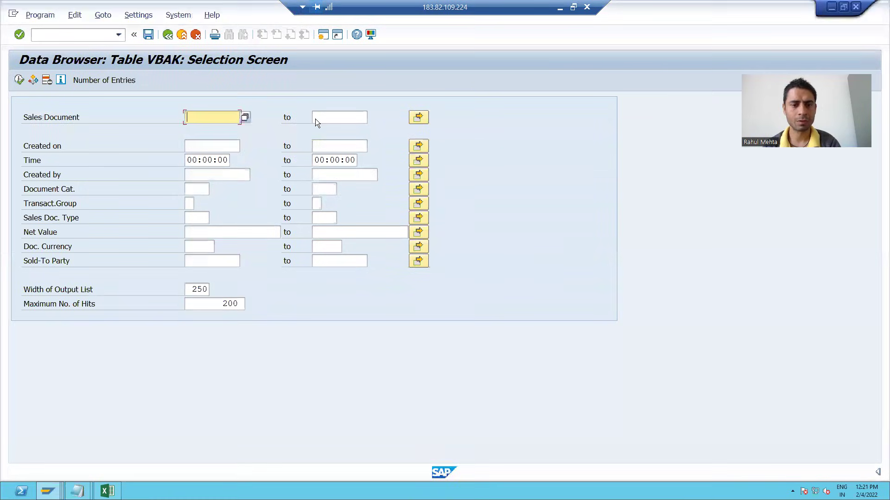
pyautogui.hotkey('ctrl', 'v')
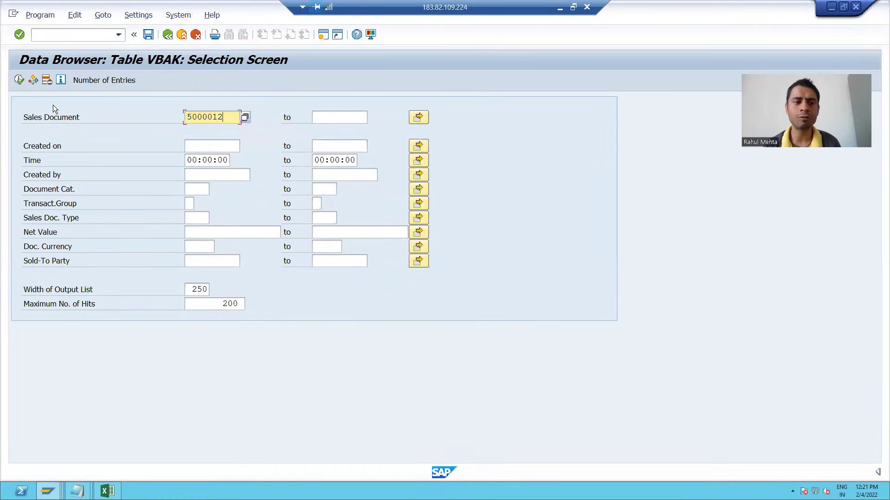
pyautogui.click(18, 81)
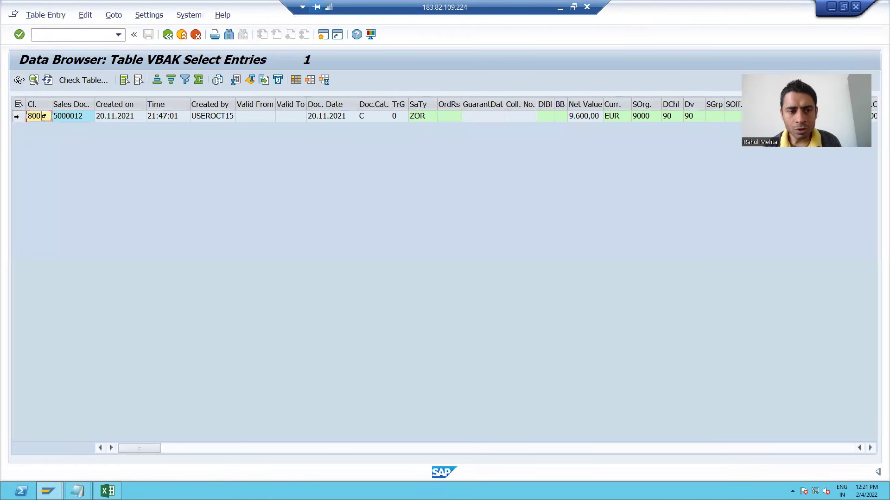
pyautogui.click(18, 116)
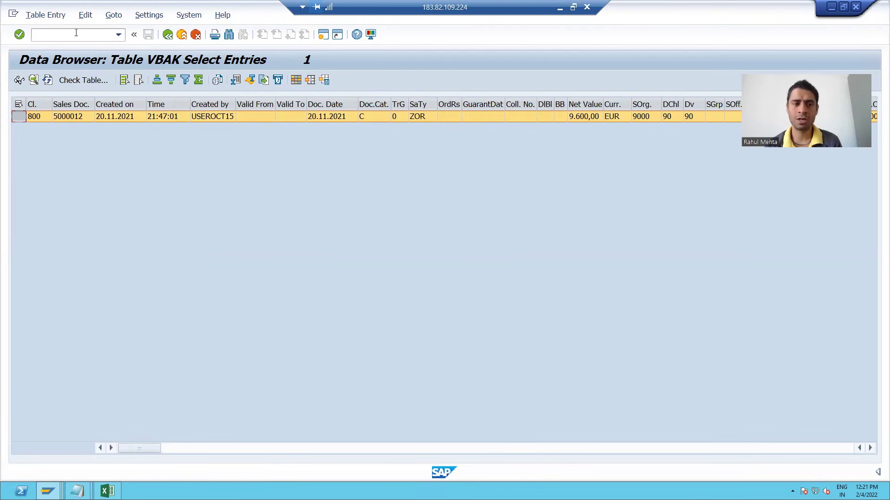
# Start transaction SE11 in a new session with /ose11 and display database table VBAP.
pyautogui.write('/')
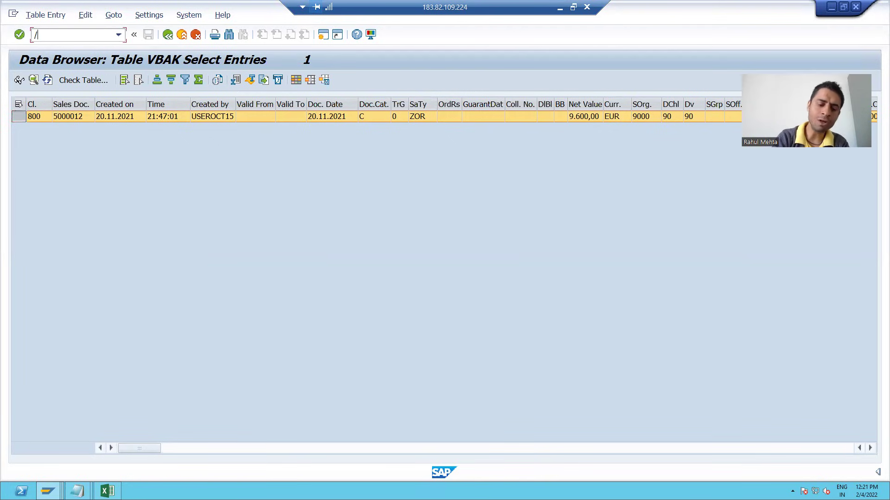
pyautogui.write('ose11')
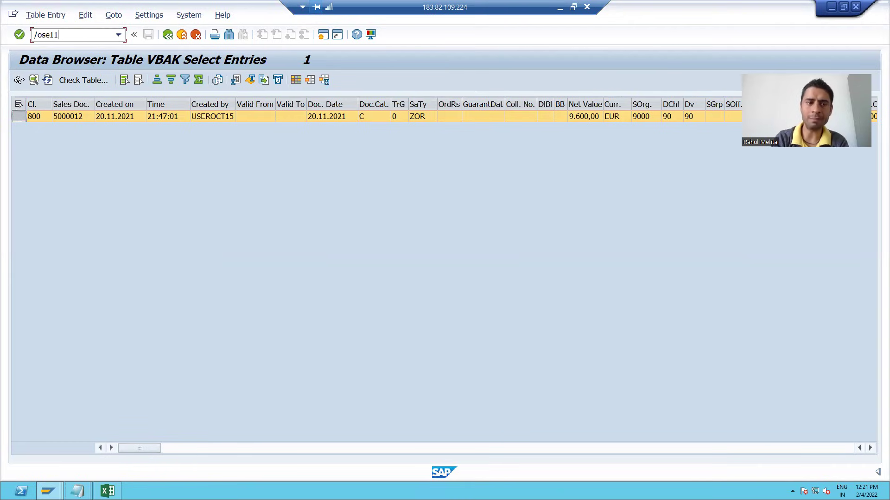
pyautogui.press('Return')
pyautogui.write('v')
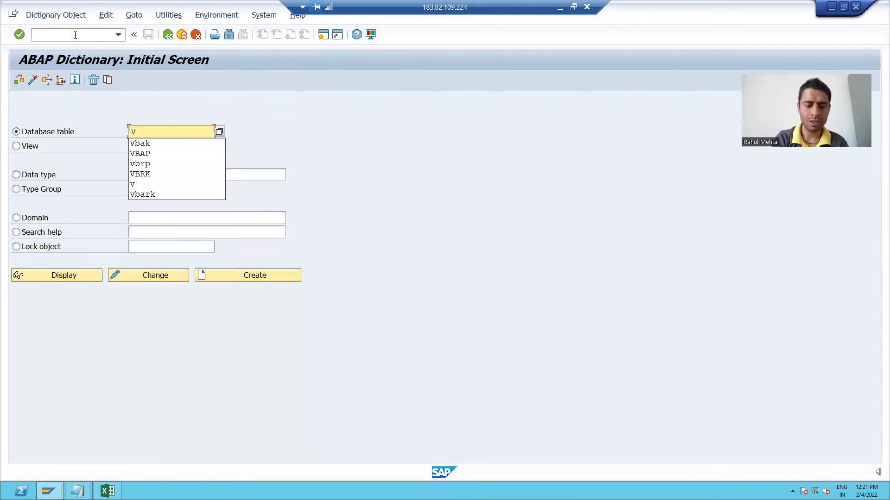
pyautogui.write('bap')
pyautogui.press('Return')
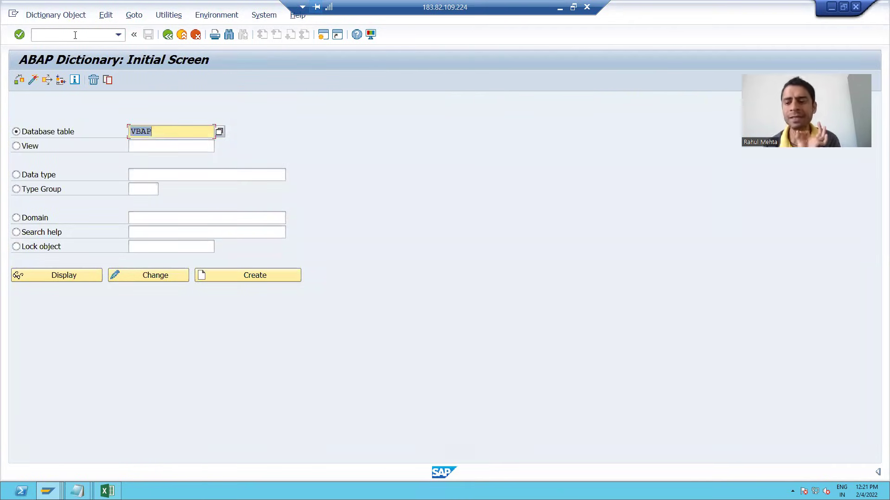
pyautogui.click(85, 273)
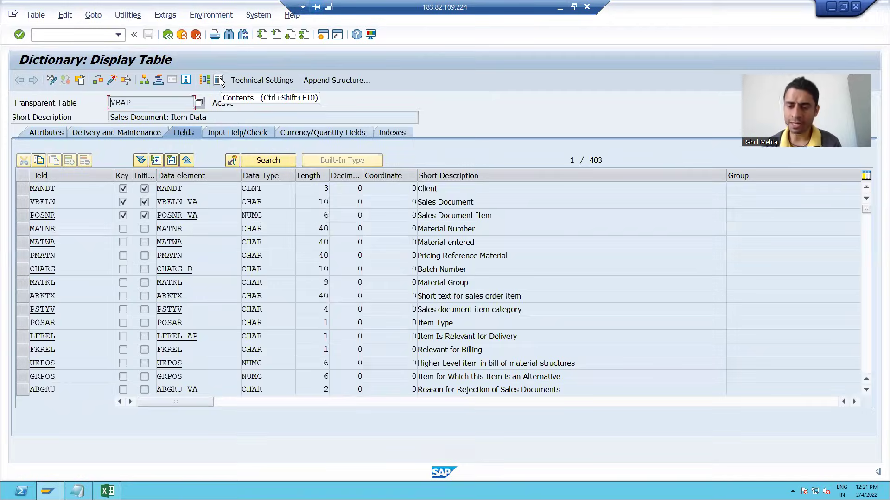
# Open the contents of table VBAP and list the entries for the same sales document number.
pyautogui.click(219, 81)
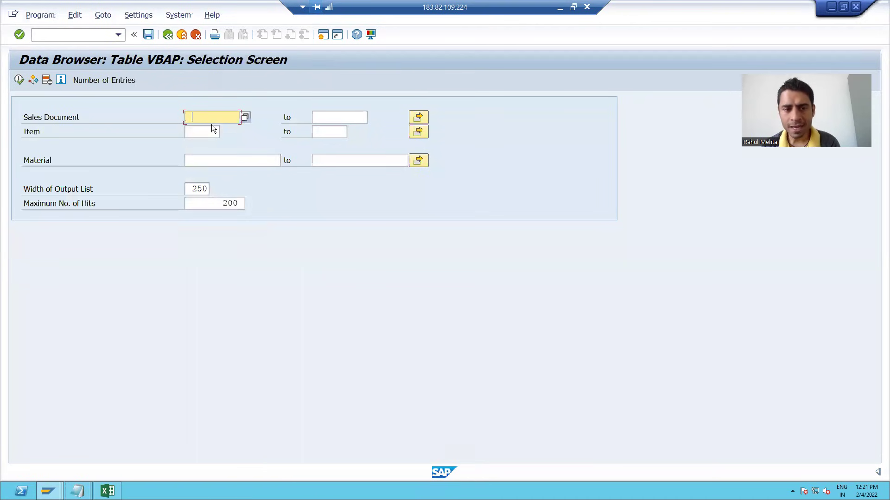
pyautogui.click(212, 123)
pyautogui.click(205, 128)
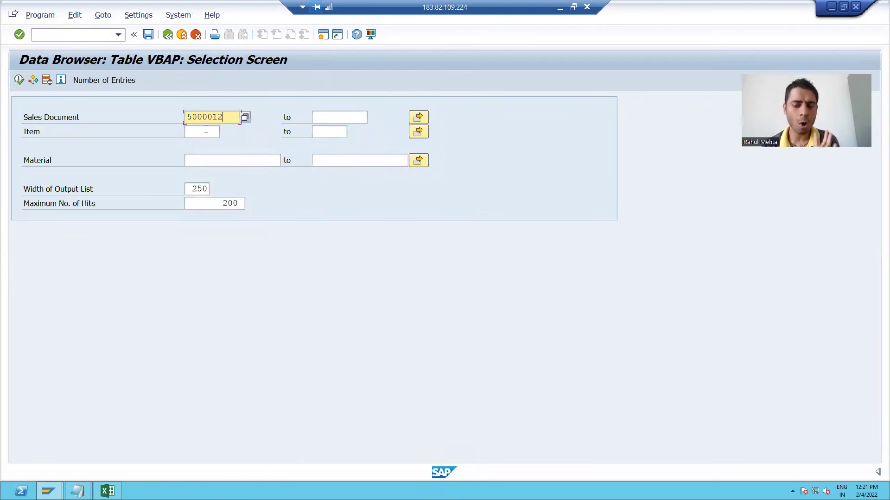
pyautogui.click(19, 80)
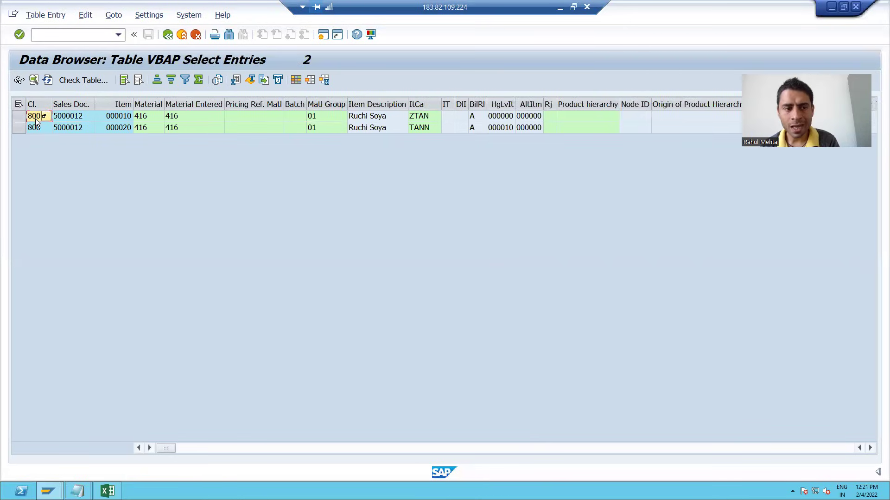
# Examine the VBAP item rows of the sales document and their item descriptions.
pyautogui.click(18, 116)
pyautogui.keyDown('ctrl'); pyautogui.click(17, 127); pyautogui.keyUp('ctrl')
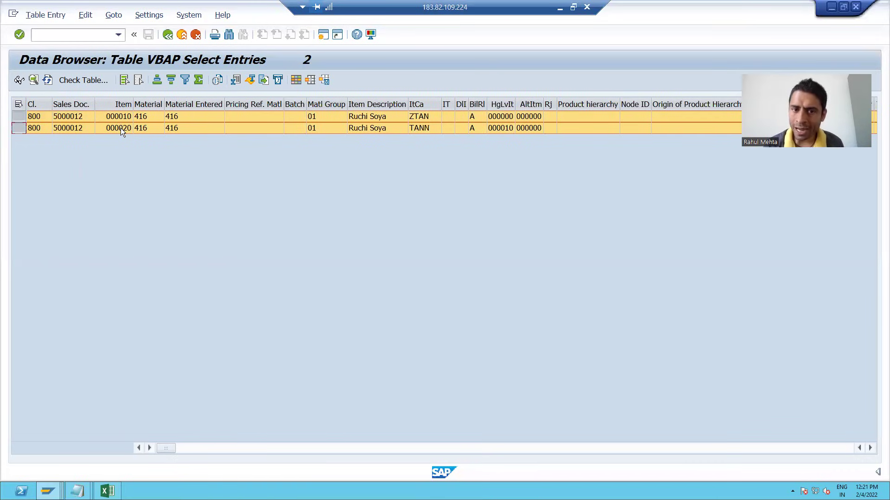
pyautogui.click(360, 116)
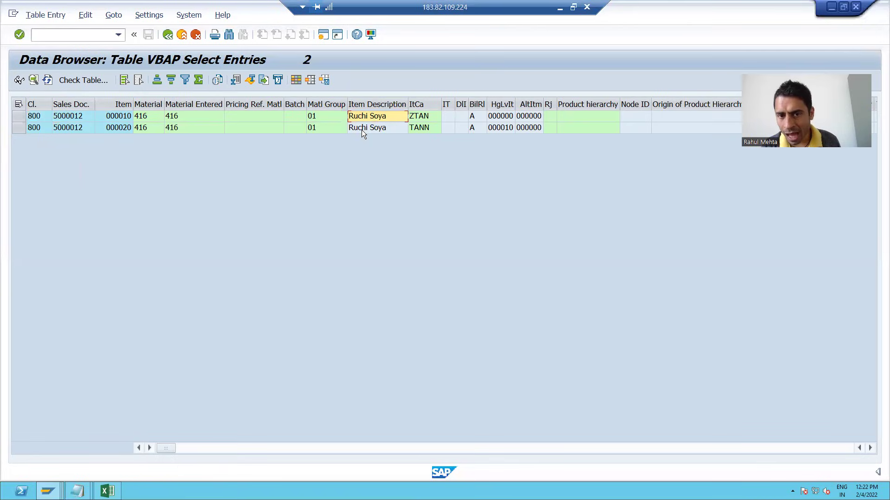
pyautogui.click(366, 128)
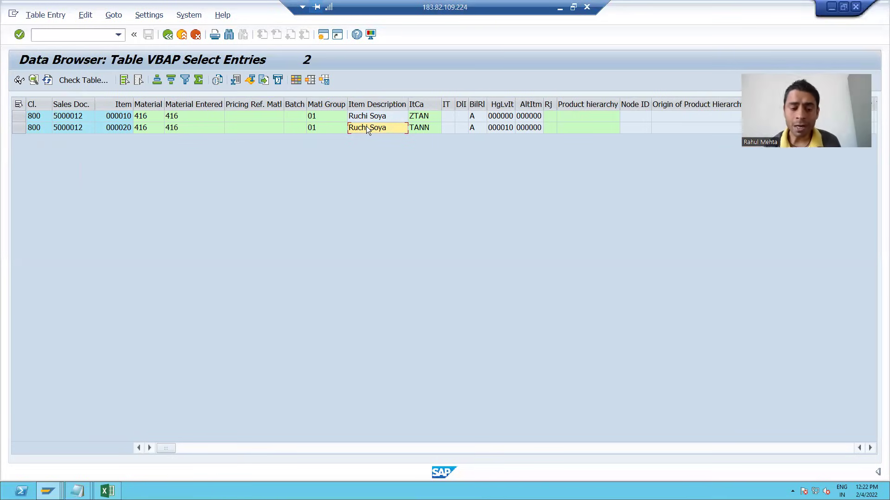
# Bring up the VBAK header entry for comparison, and close the VBAK and VBAP Data Browser windows.
pyautogui.click(48, 492)
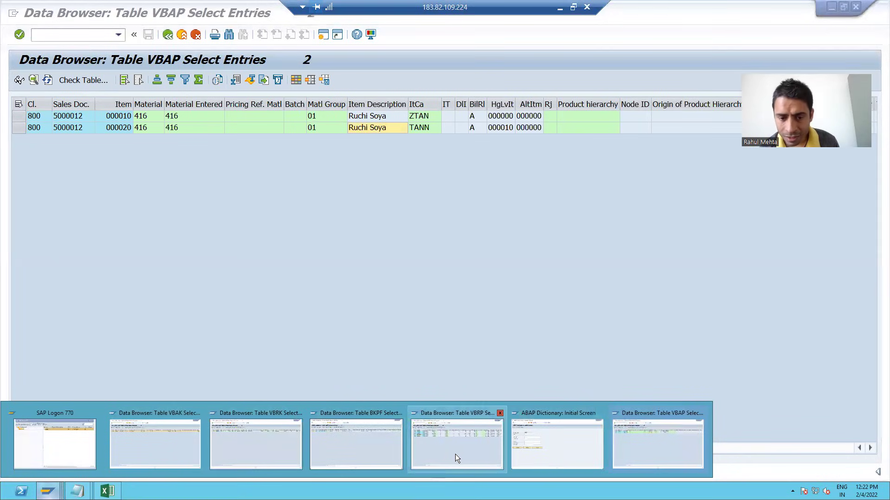
pyautogui.click(181, 440)
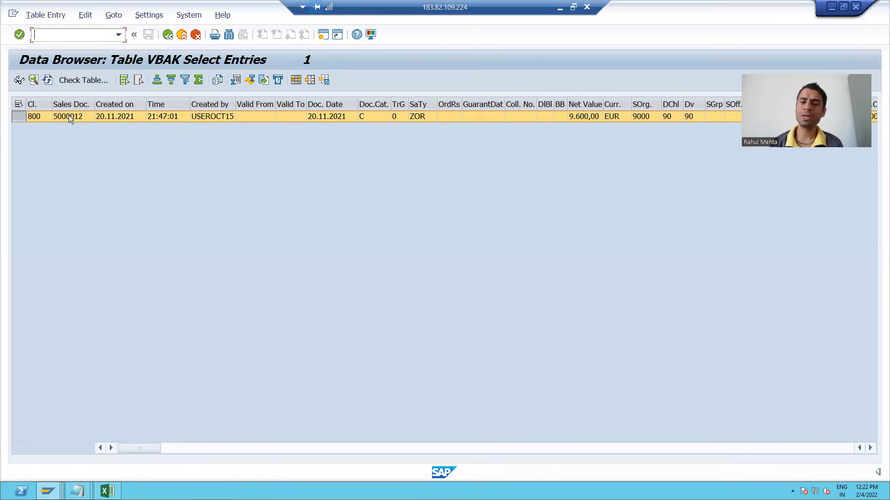
pyautogui.click(856, 8)
pyautogui.click(855, 8)
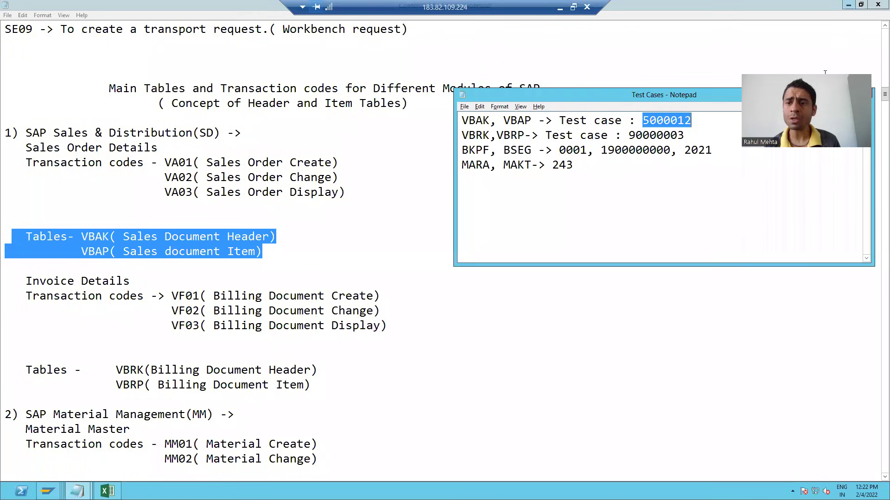
# Review the Invoice Details notes in Notepad, covering the billing document transaction codes and the VBRK and VBRP tables.
pyautogui.click(131, 281)
pyautogui.scroll(-1, 208, 295)
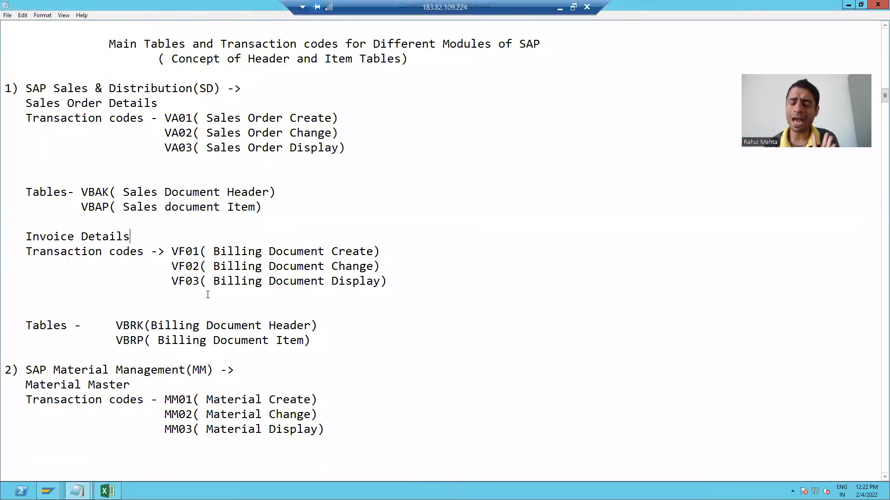
pyautogui.moveTo(212, 252); pyautogui.dragTo(294, 254)
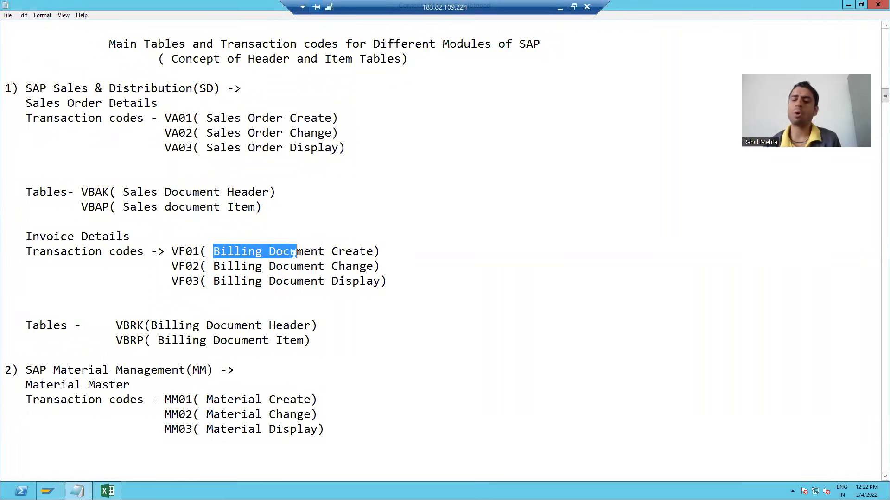
pyautogui.click(171, 325)
pyautogui.click(242, 324)
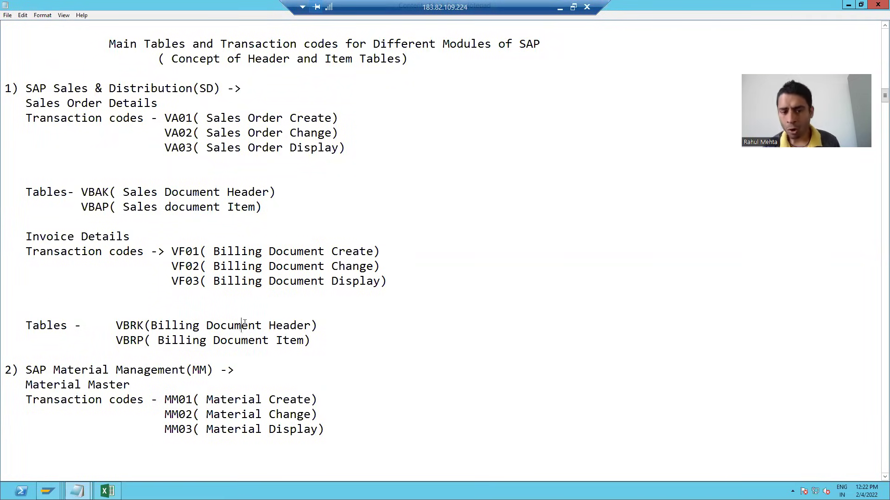
pyautogui.click(284, 324)
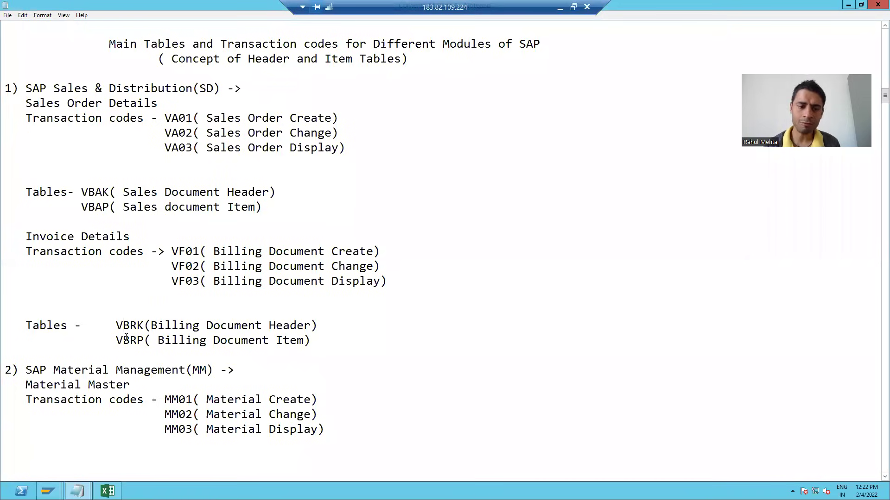
# Switch to the ABAP Dictionary session in SAP and display database table VBRK.
pyautogui.click(47, 491)
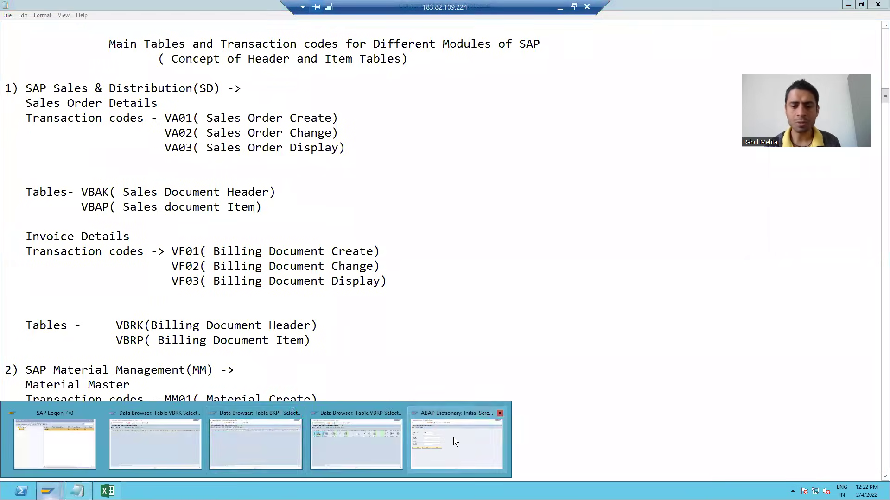
pyautogui.click(454, 437)
pyautogui.write('VBRK')
pyautogui.press('Return')
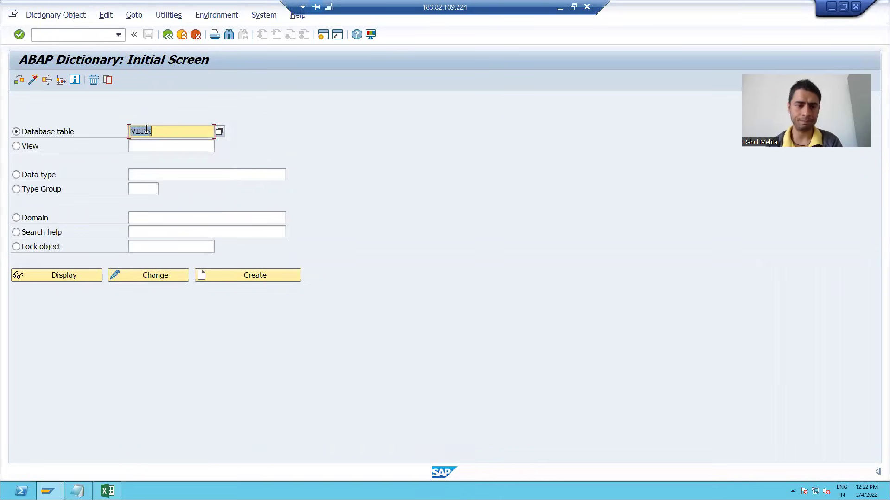
pyautogui.click(68, 280)
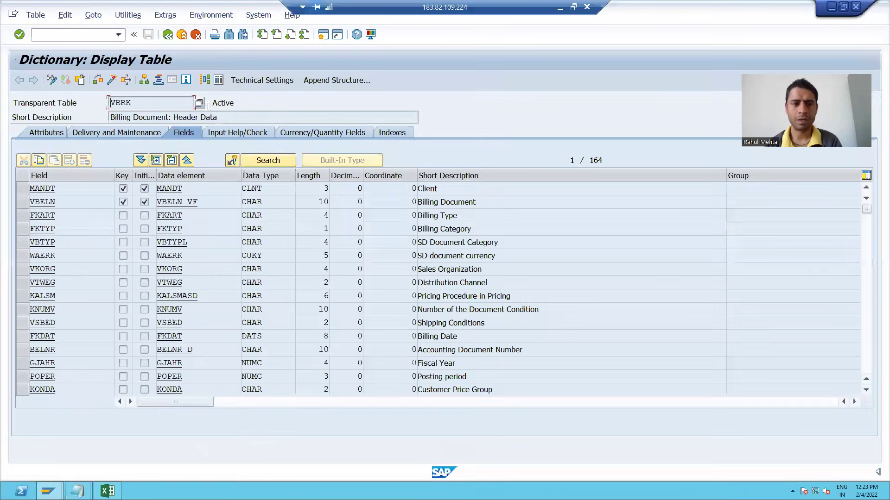
pyautogui.click(219, 81)
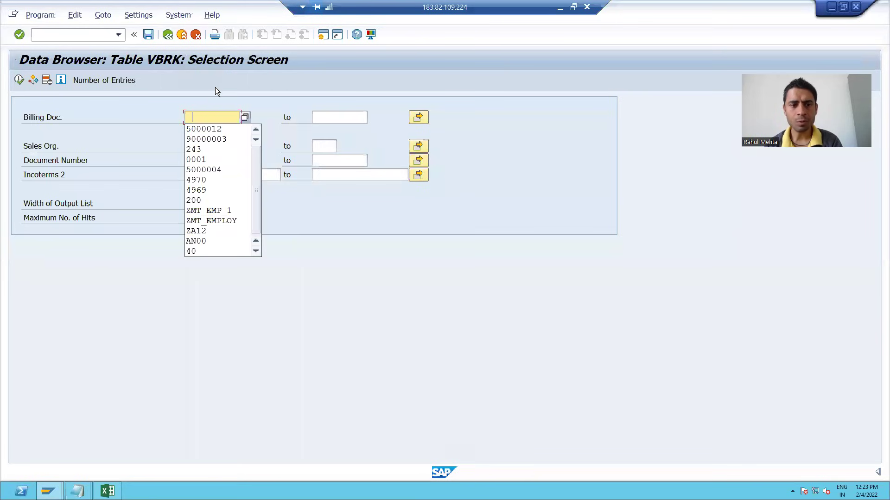
pyautogui.click(202, 133)
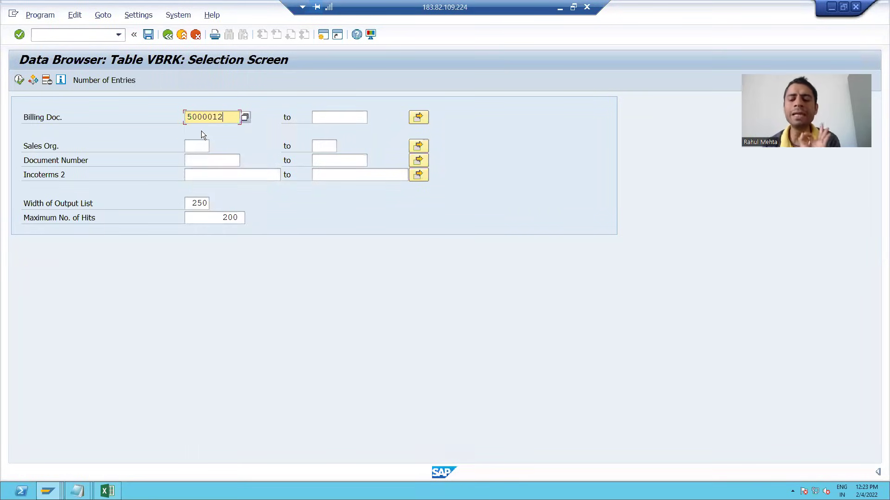
pyautogui.click(167, 36)
# Highlight VBRK's short description, open the table's entry selection, and try to list entries for the previously used sales document number.
pyautogui.moveTo(218, 117); pyautogui.dragTo(110, 117)
pyautogui.click(110, 117)
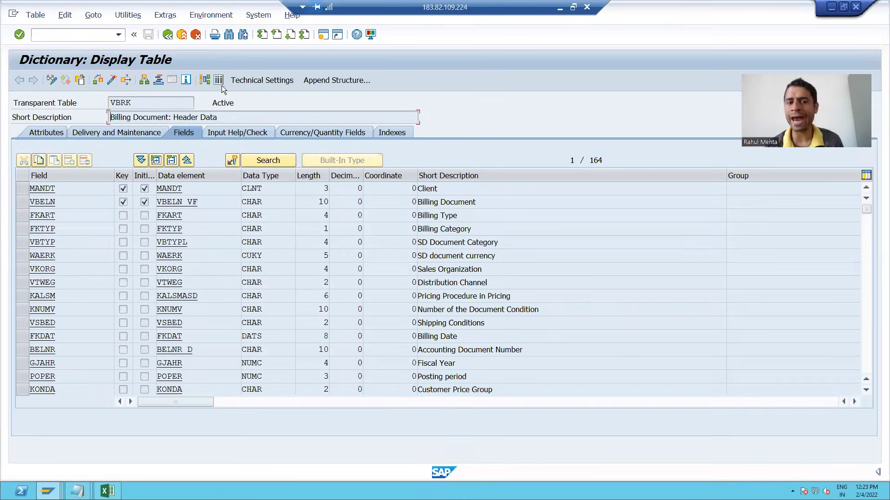
pyautogui.click(220, 83)
pyautogui.click(197, 122)
pyautogui.click(204, 129)
pyautogui.click(19, 80)
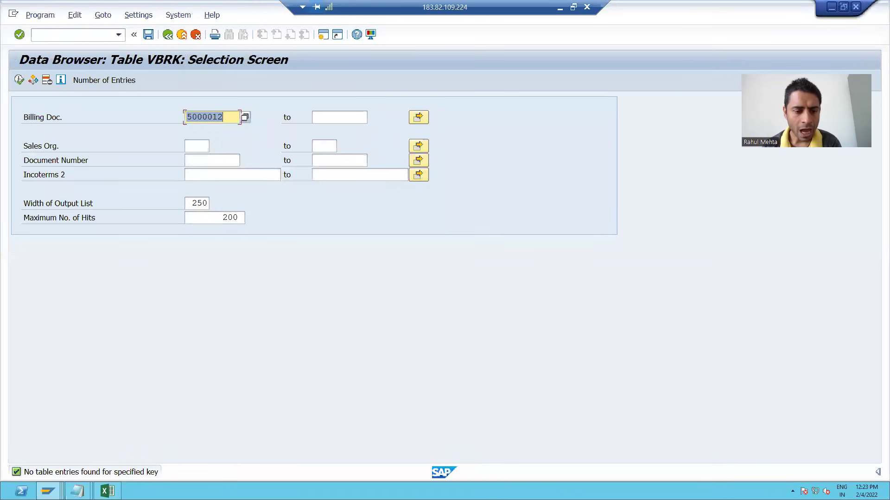
# Copy the test billing document number from the Test Cases notes in Notepad and return to the VBRK selection in SAP.
pyautogui.click(77, 492)
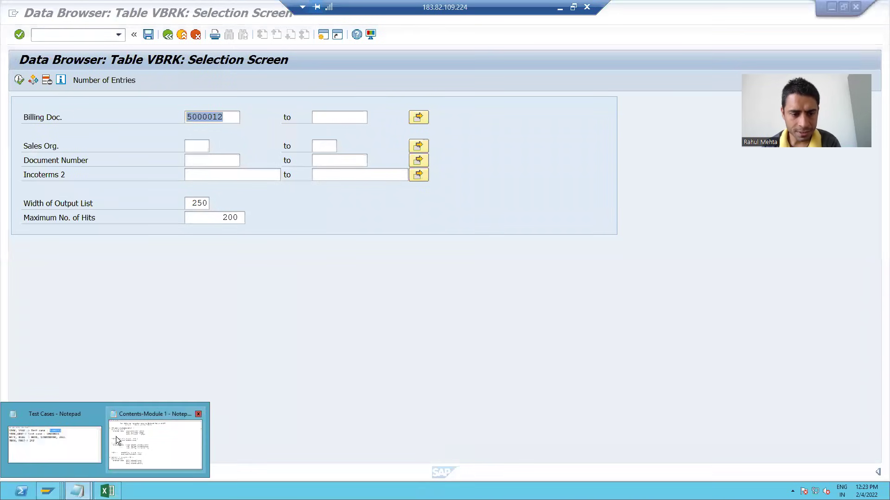
pyautogui.click(54, 444)
pyautogui.moveTo(628, 132); pyautogui.dragTo(688, 135)
pyautogui.hotkey('ctrl', 'c')
pyautogui.click(449, 159)
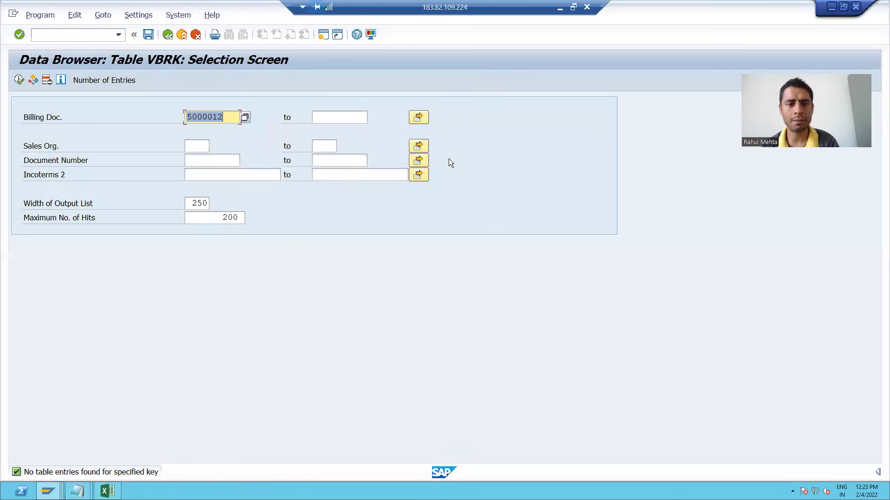
# List the VBRK entries for the copied billing document number and highlight the header record.
pyautogui.hotkey('ctrl', 'v')
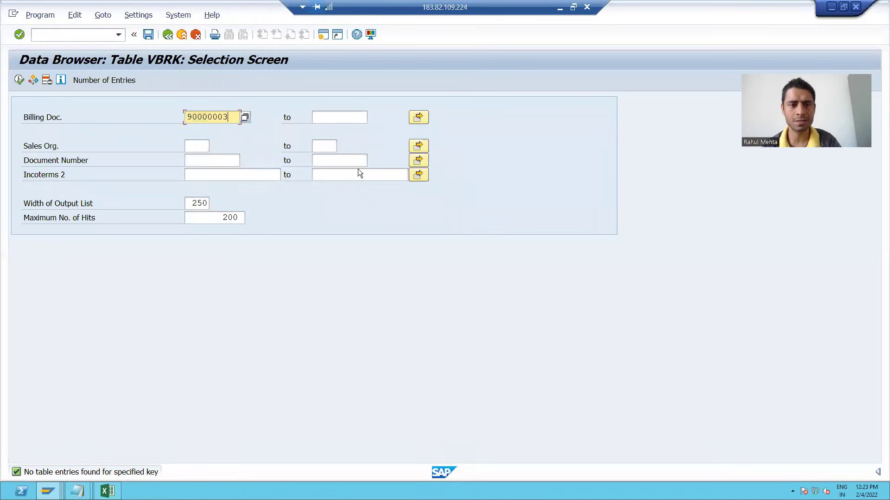
pyautogui.click(19, 80)
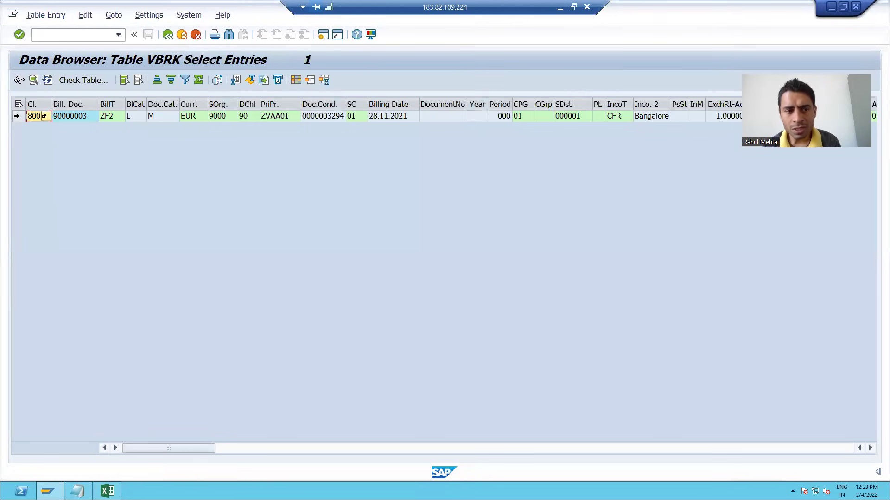
pyautogui.click(16, 117)
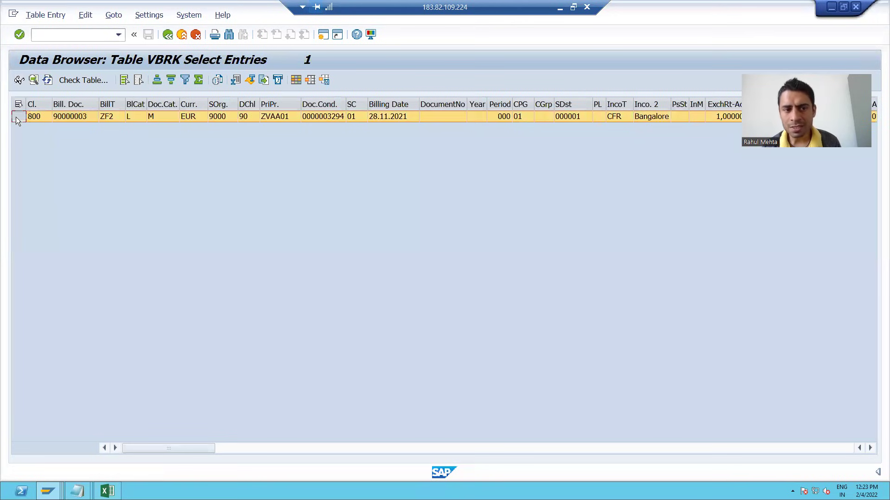
pyautogui.click(71, 118)
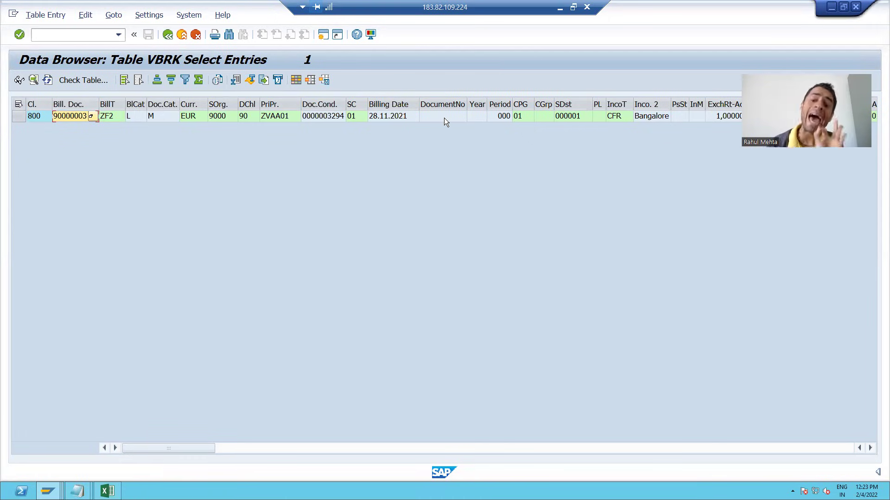
# Go to transaction SE11 and display the definition of database table VBRP, checking its short description.
pyautogui.click(73, 35)
pyautogui.write('/n')
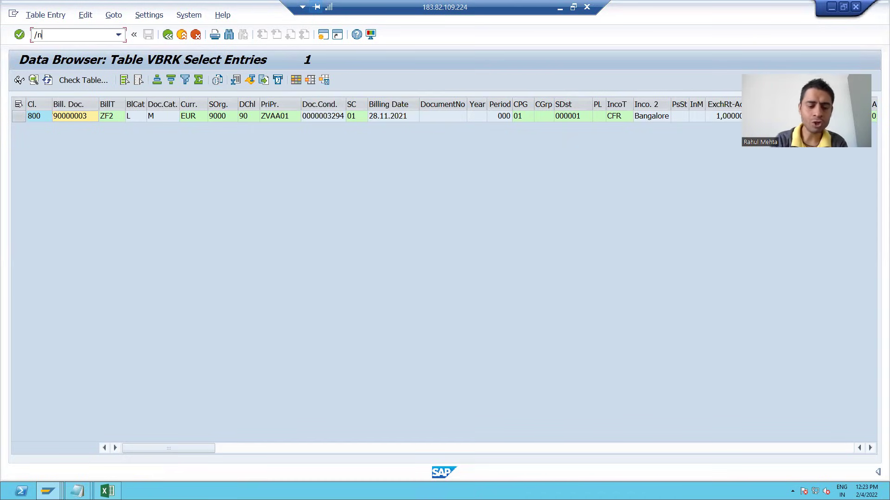
pyautogui.write('se11')
pyautogui.press('Return')
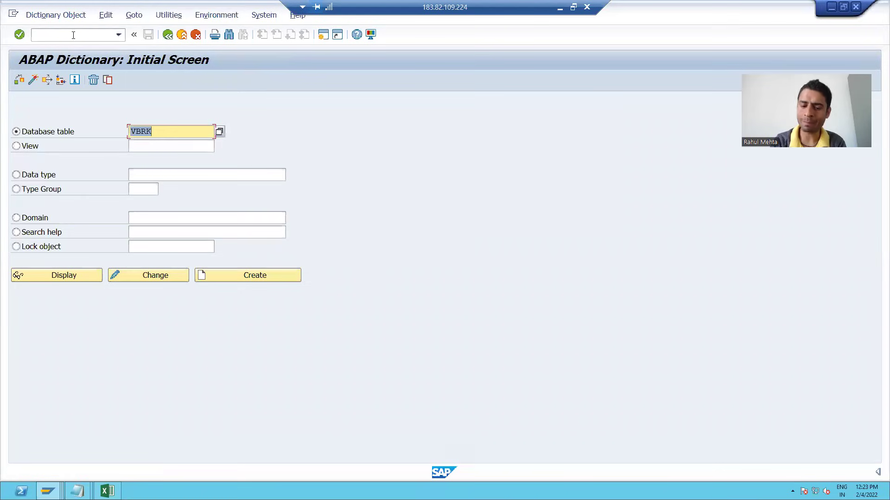
pyautogui.write('rp')
pyautogui.press('Return')
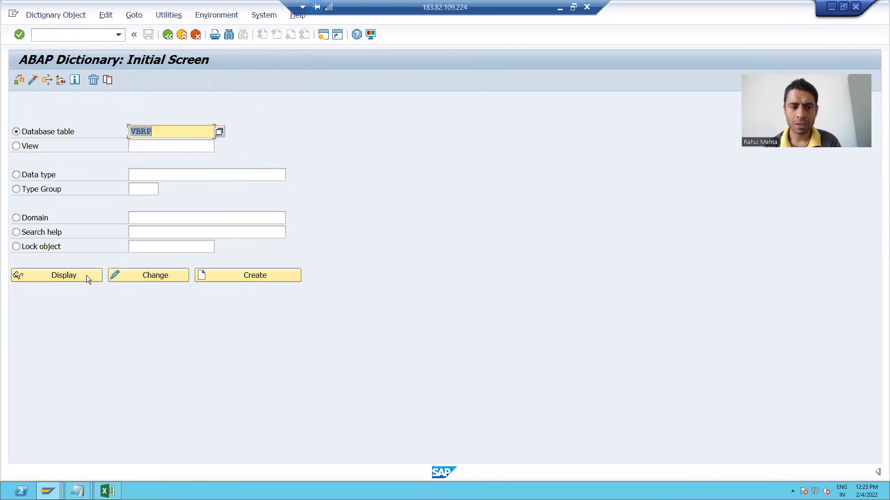
pyautogui.click(86, 275)
pyautogui.click(157, 117)
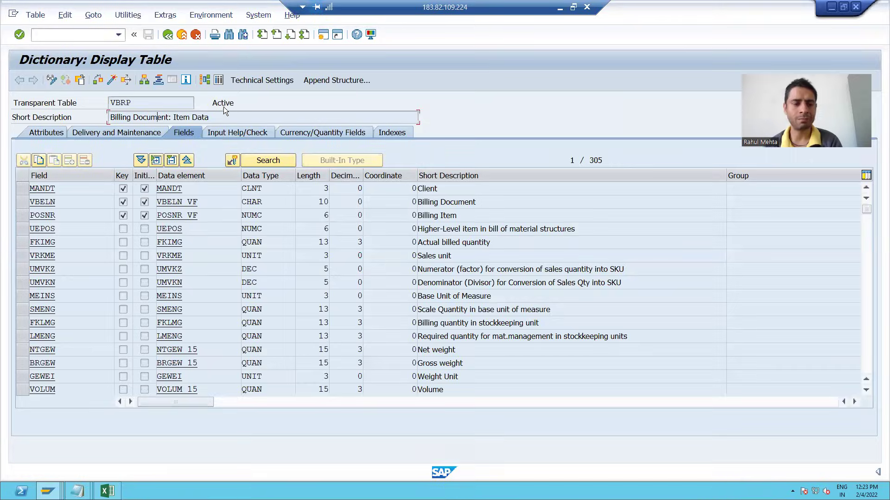
# List the VBRP entries for the same billing document number.
pyautogui.click(218, 81)
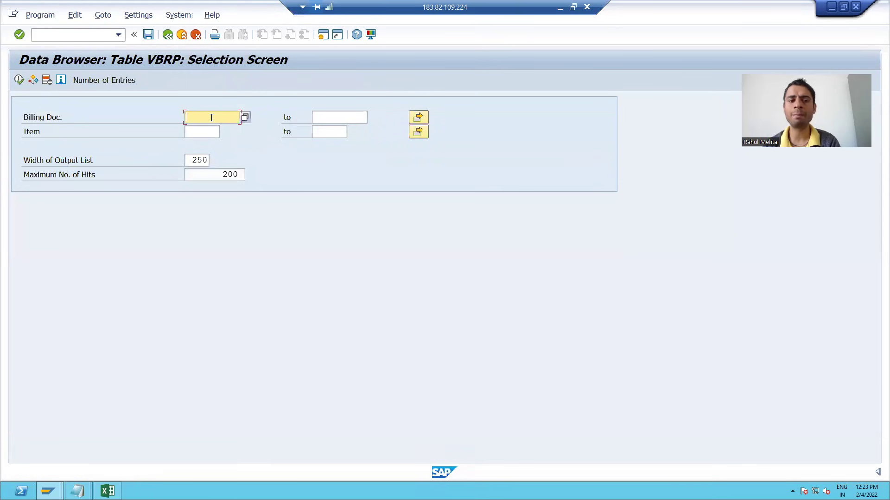
pyautogui.click(212, 118)
pyautogui.click(213, 126)
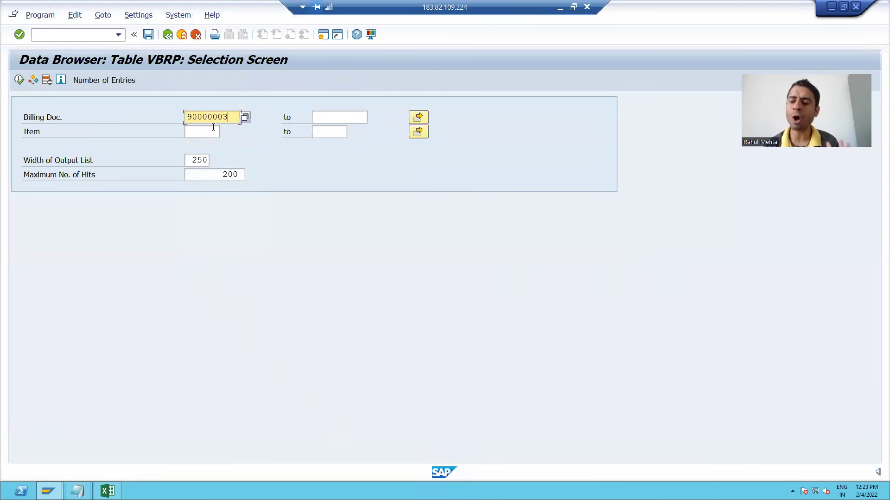
pyautogui.click(20, 81)
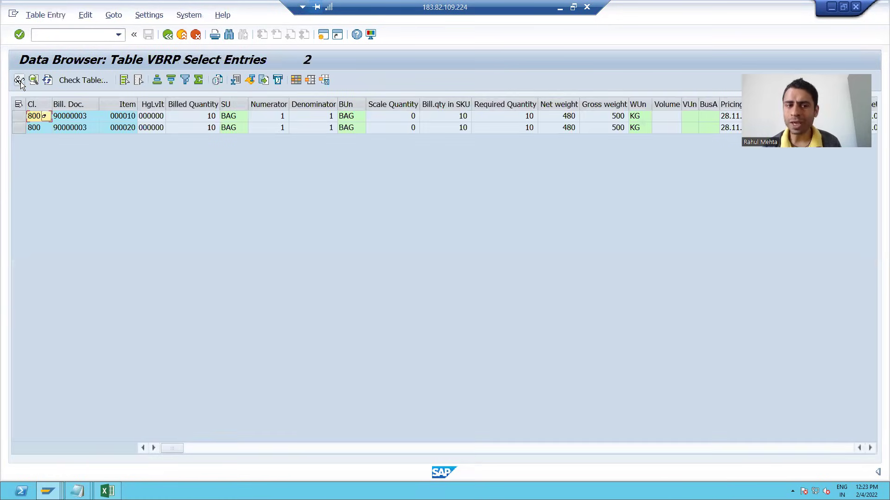
# Highlight both VBRP item rows of the billing document, and minimize the remote desktop session.
pyautogui.click(18, 116)
pyautogui.keyDown('ctrl'); pyautogui.click(18, 127); pyautogui.keyUp('ctrl')
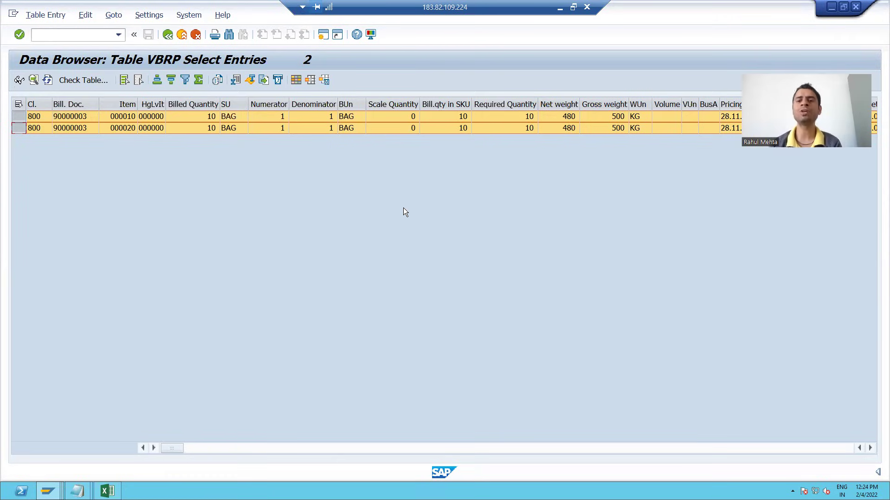
pyautogui.click(559, 8)
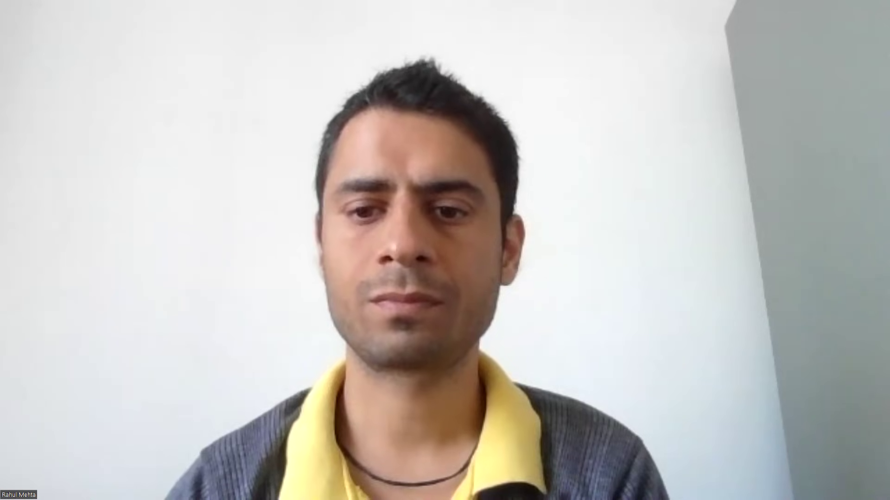